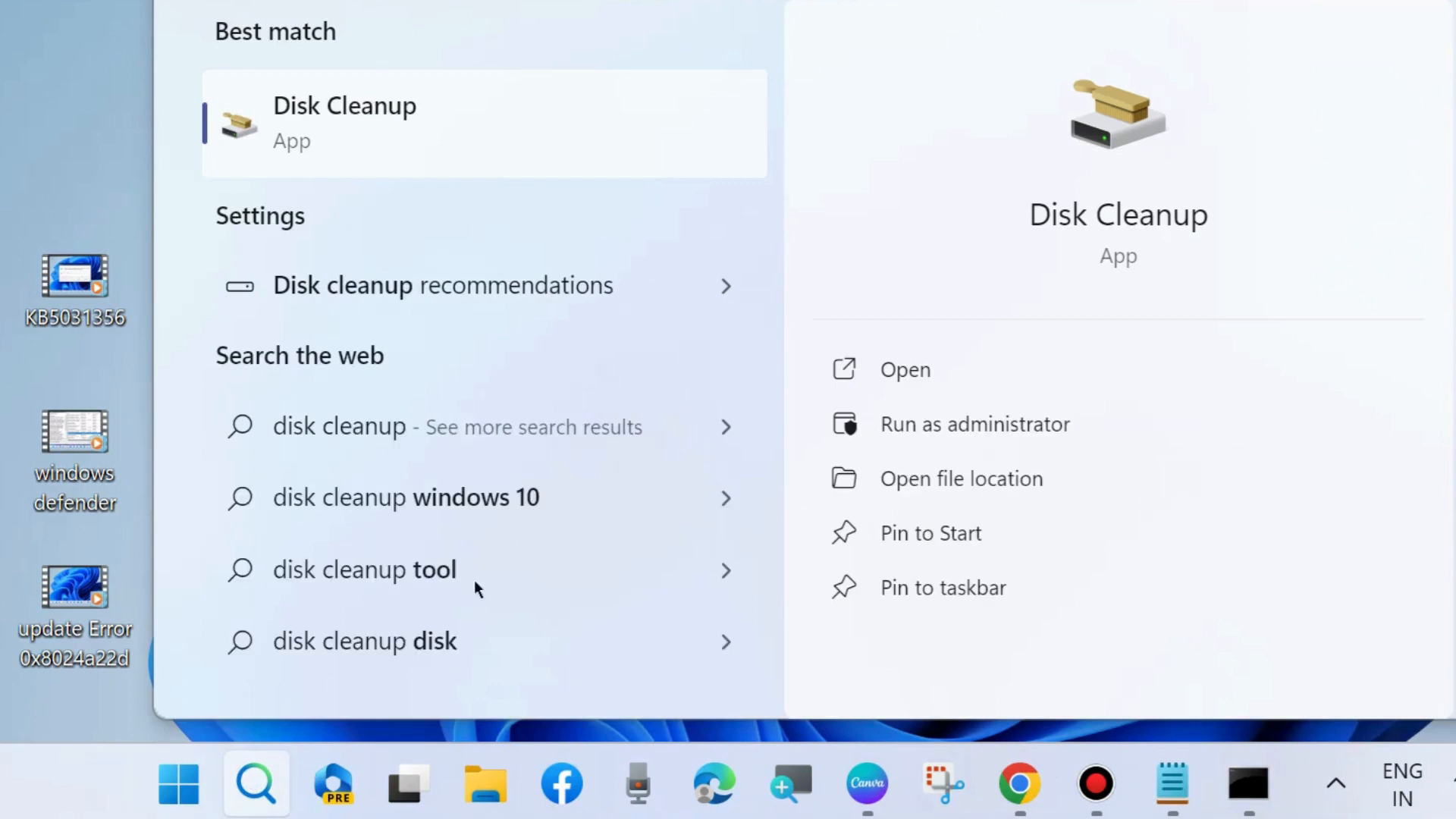
- Launch Disk Cleanup for the Windows (C:) drive and bring its full file list into view
{"action": "left_click", "coordinate": [905, 370]}
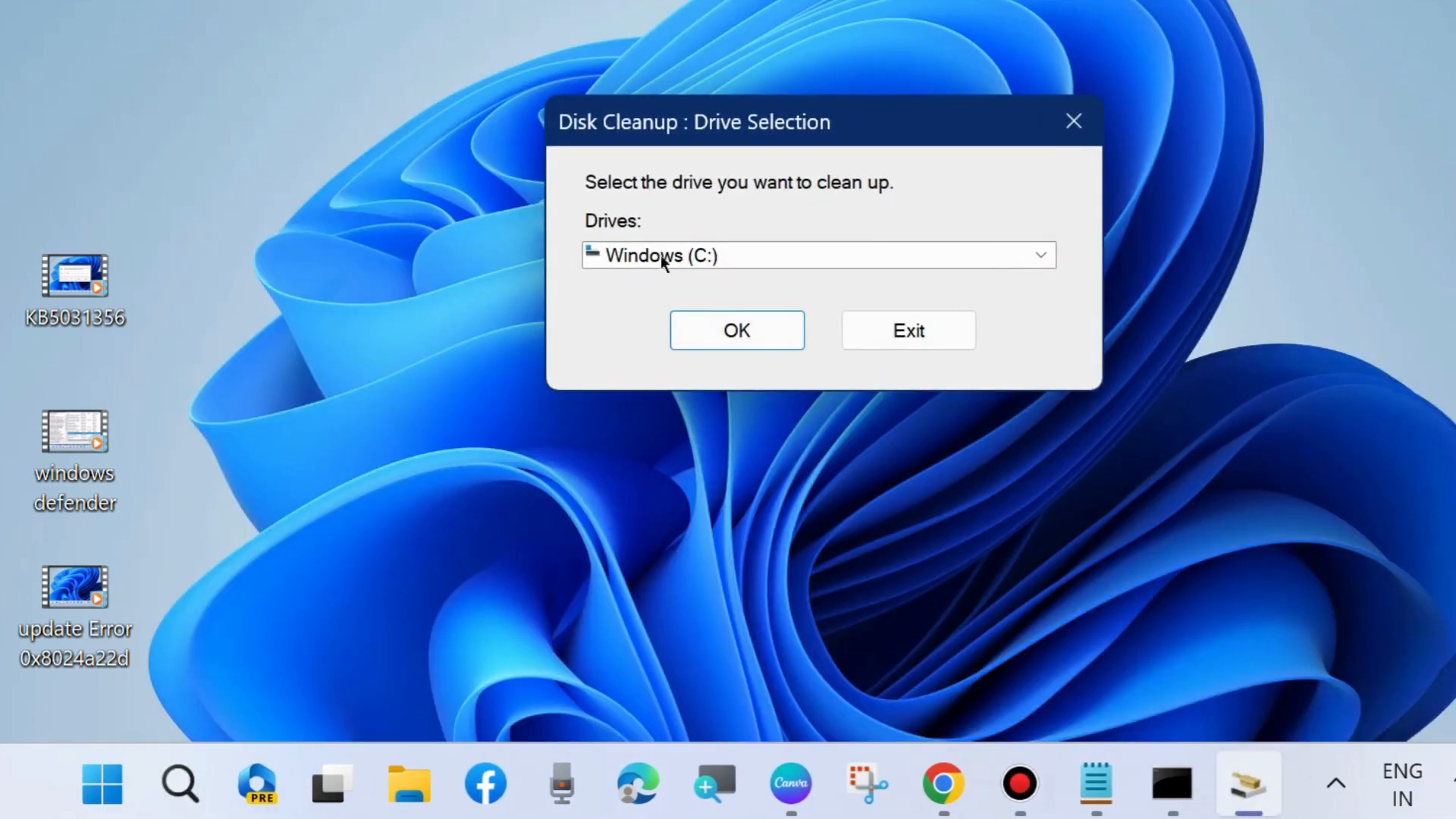
{"action": "left_click", "coordinate": [732, 334]}
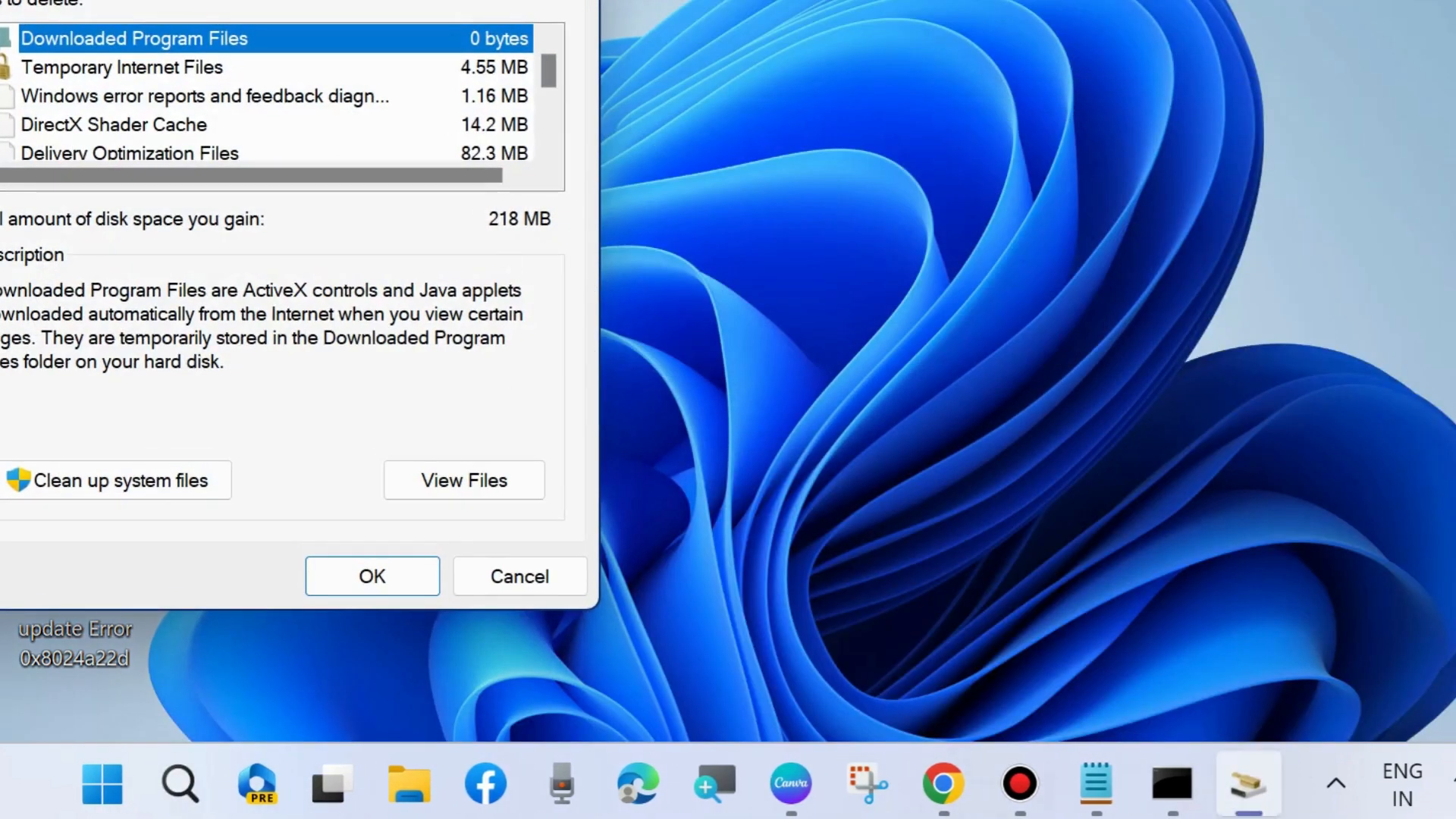
{"action": "left_click_drag", "start_coordinate": [227, 0], "coordinate": [729, 0]}
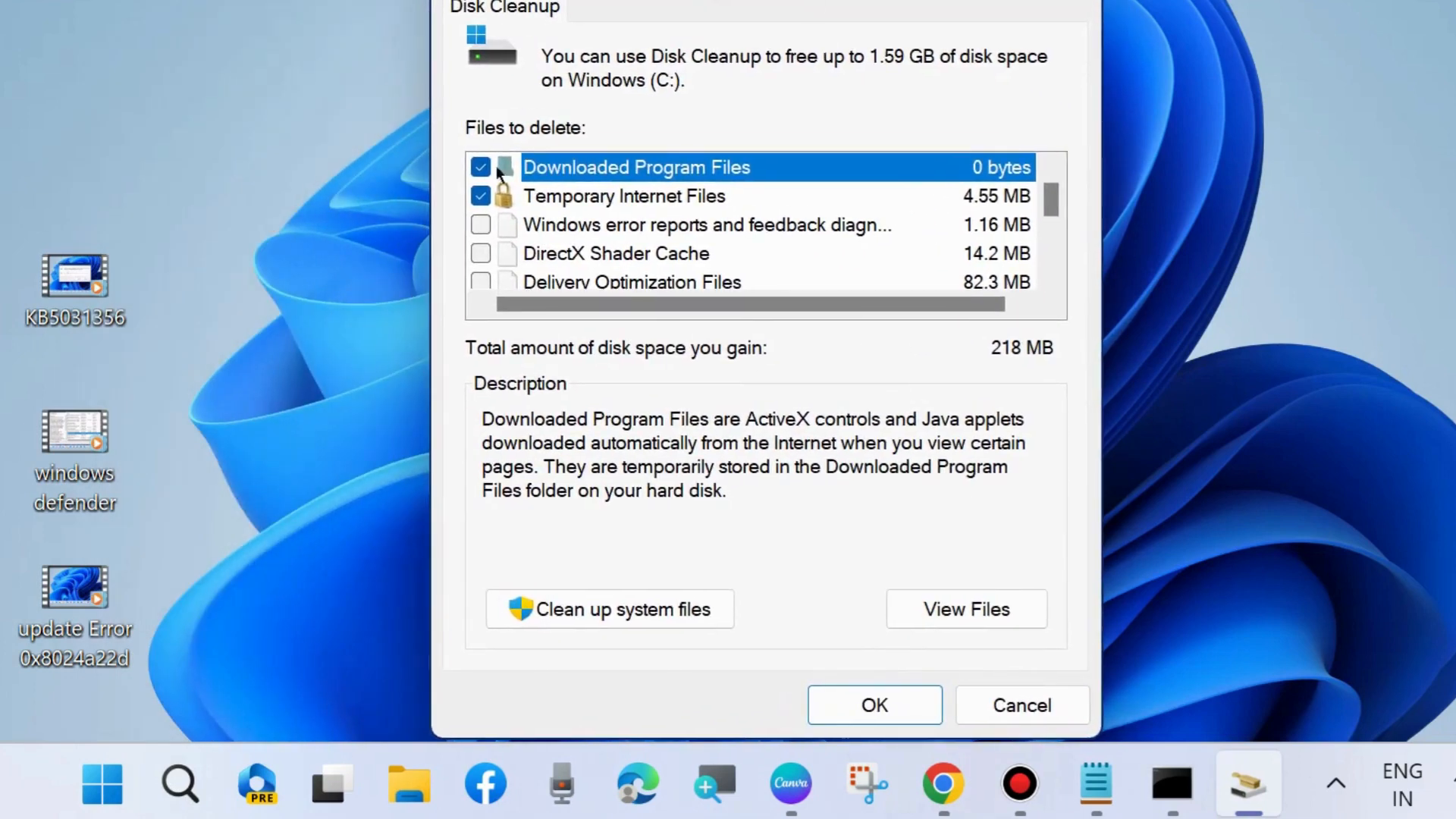
- Mark DirectX Shader Cache, Delivery Optimization Files, Recycle Bin, Temporary files and User file history for deletion, and close Disk Cleanup without running it
{"action": "left_click", "coordinate": [481, 253]}
{"action": "left_click", "coordinate": [481, 282]}
{"action": "scroll", "coordinate": [489, 283], "scroll_direction": "down", "scroll_amount": 3}
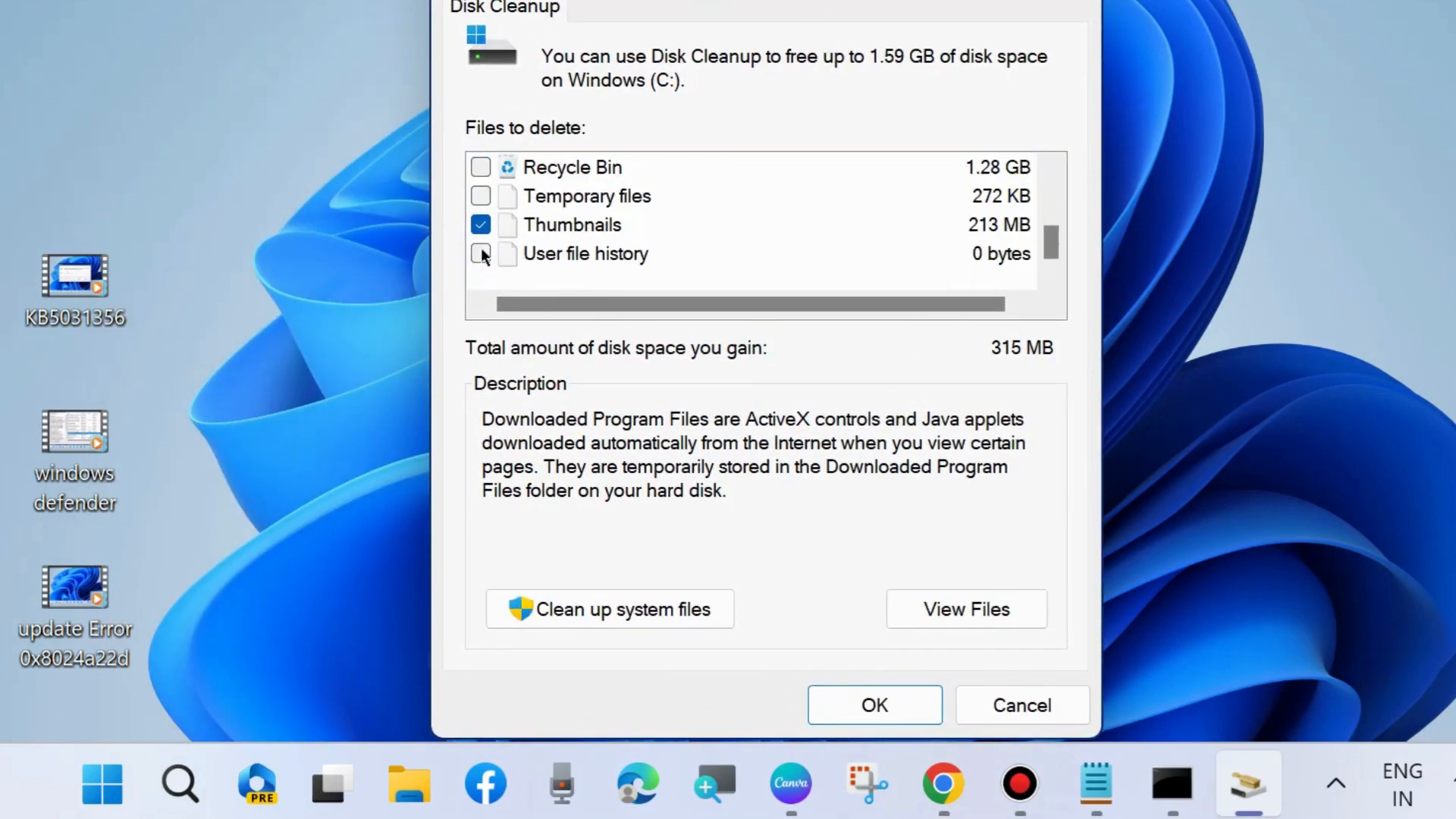
{"action": "left_click", "coordinate": [481, 196]}
{"action": "left_click", "coordinate": [481, 166]}
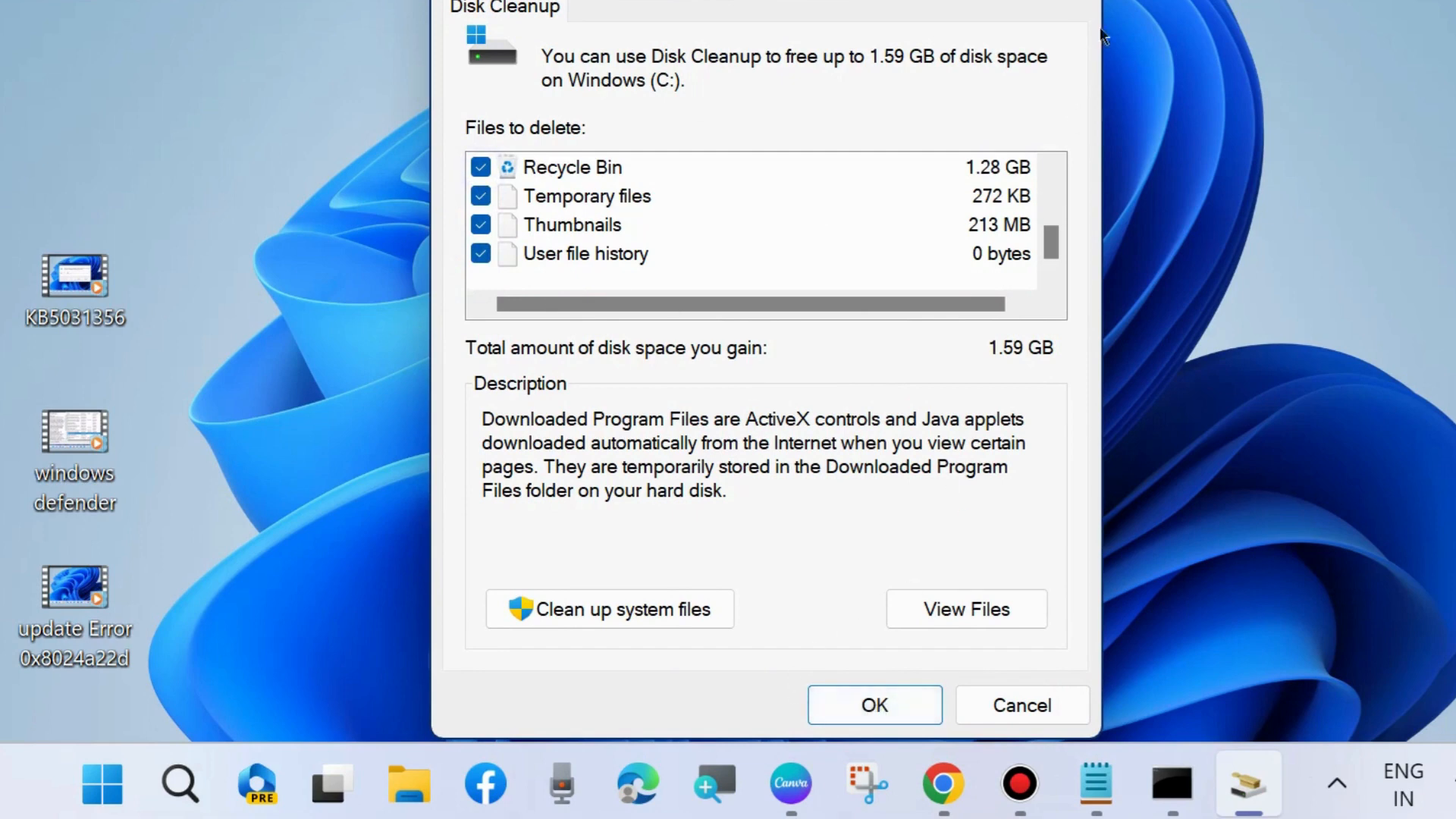
{"action": "left_click", "coordinate": [1075, 0]}
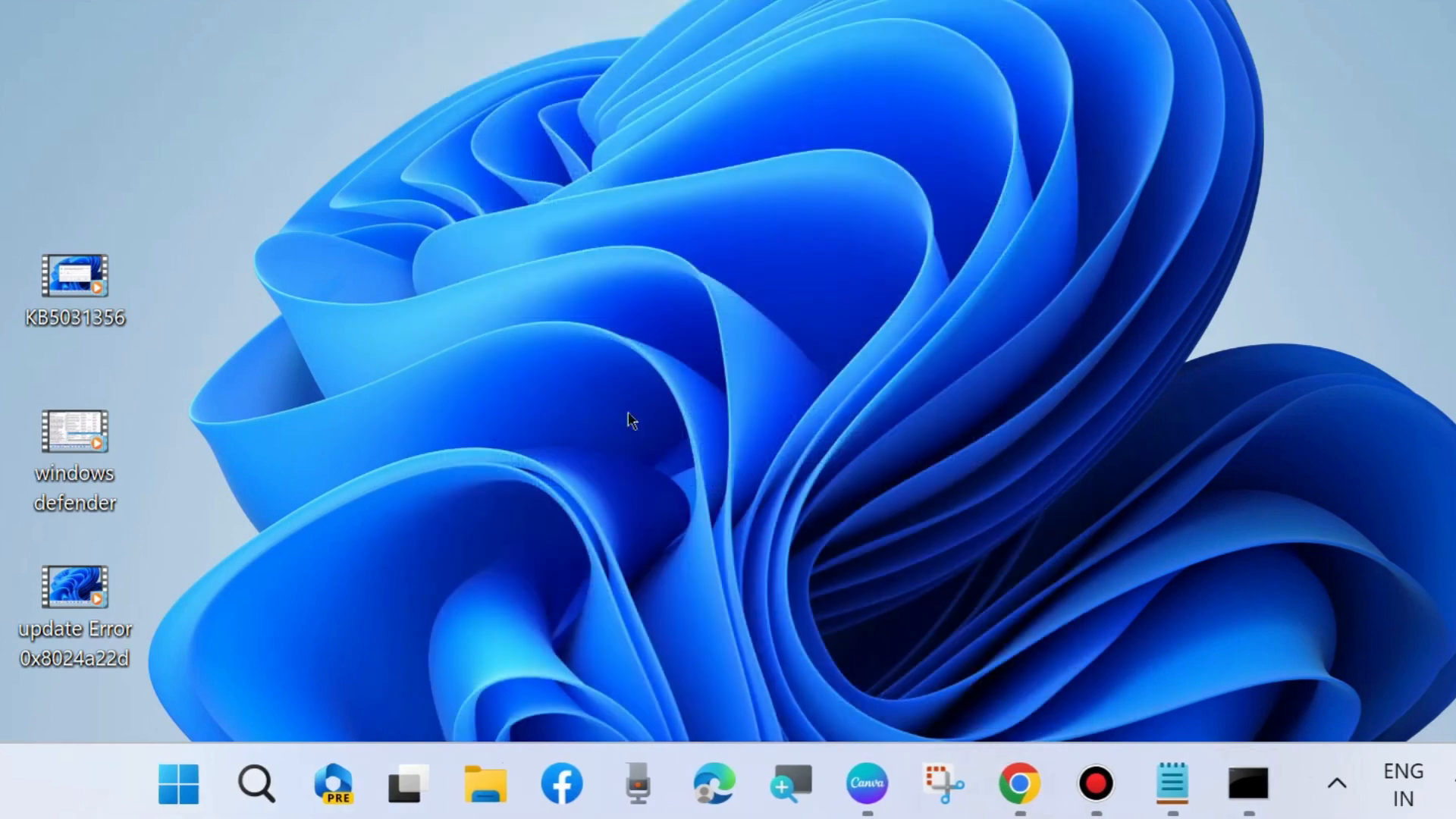
- In File Explorer, open the Download folder inside Windows\SoftwareDistribution on the C: drive
{"action": "left_click", "coordinate": [486, 784]}
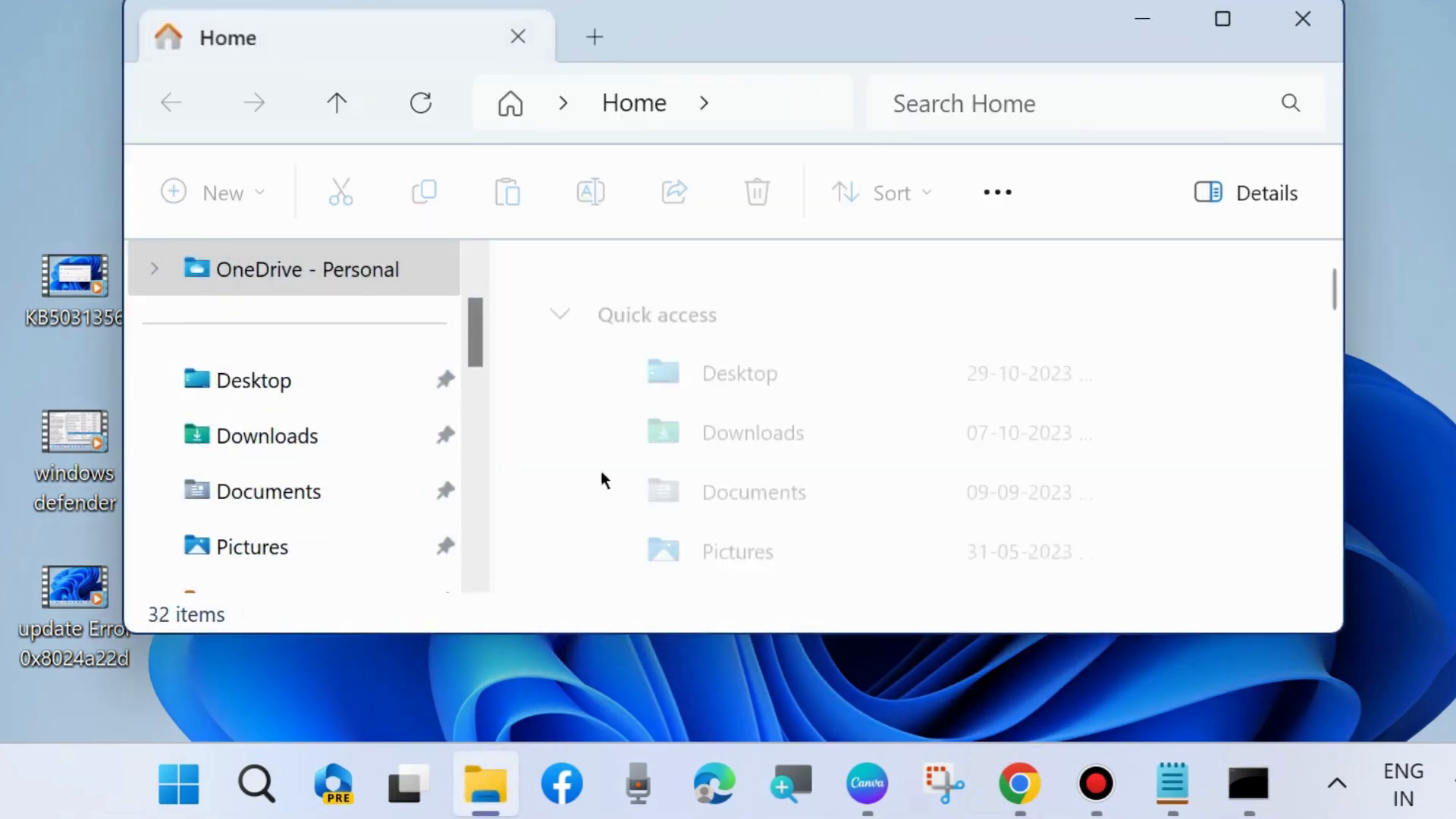
{"action": "scroll", "coordinate": [237, 481], "scroll_direction": "down", "scroll_amount": 5}
{"action": "left_click", "coordinate": [260, 439]}
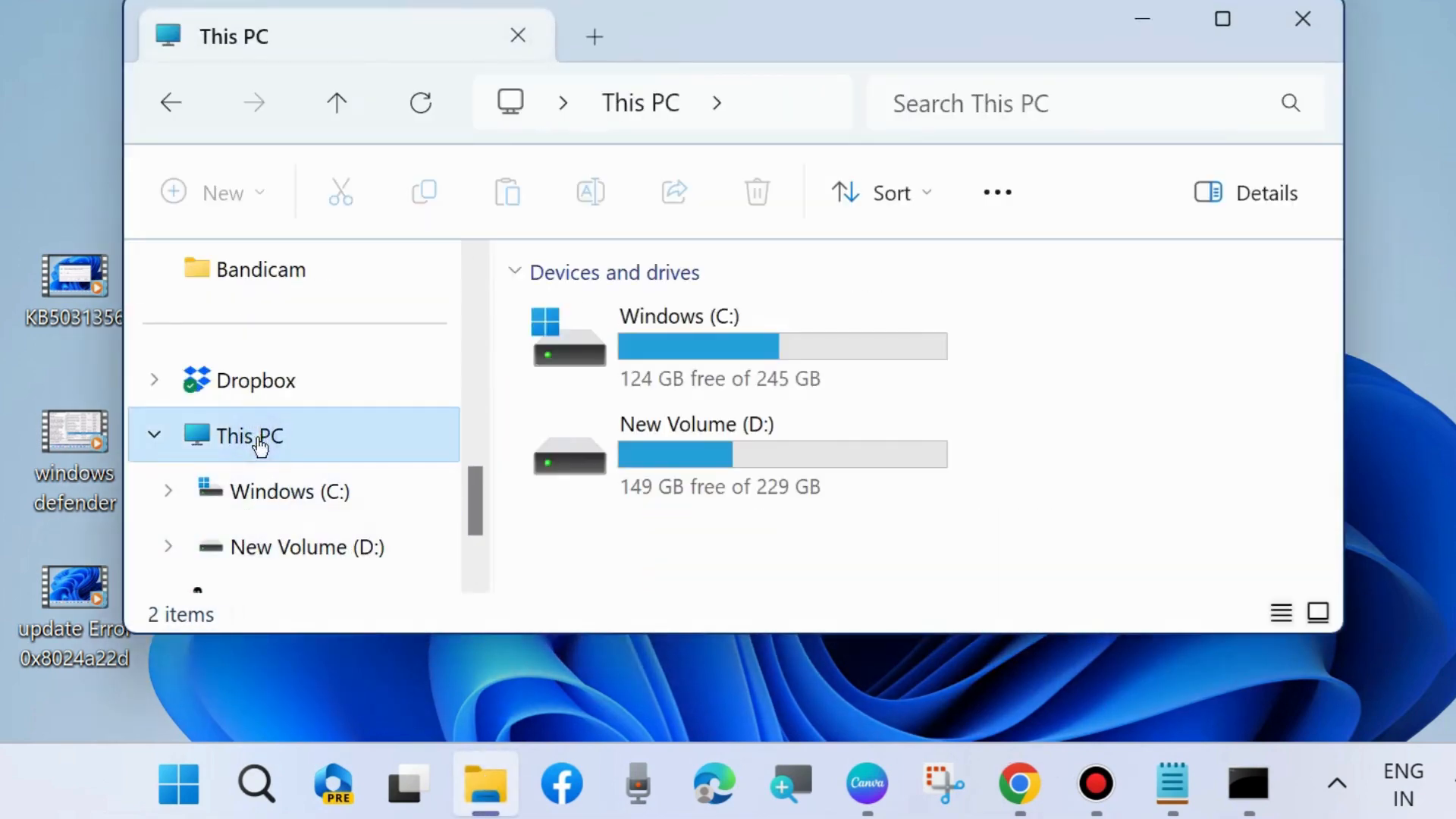
{"action": "double_click", "coordinate": [647, 339]}
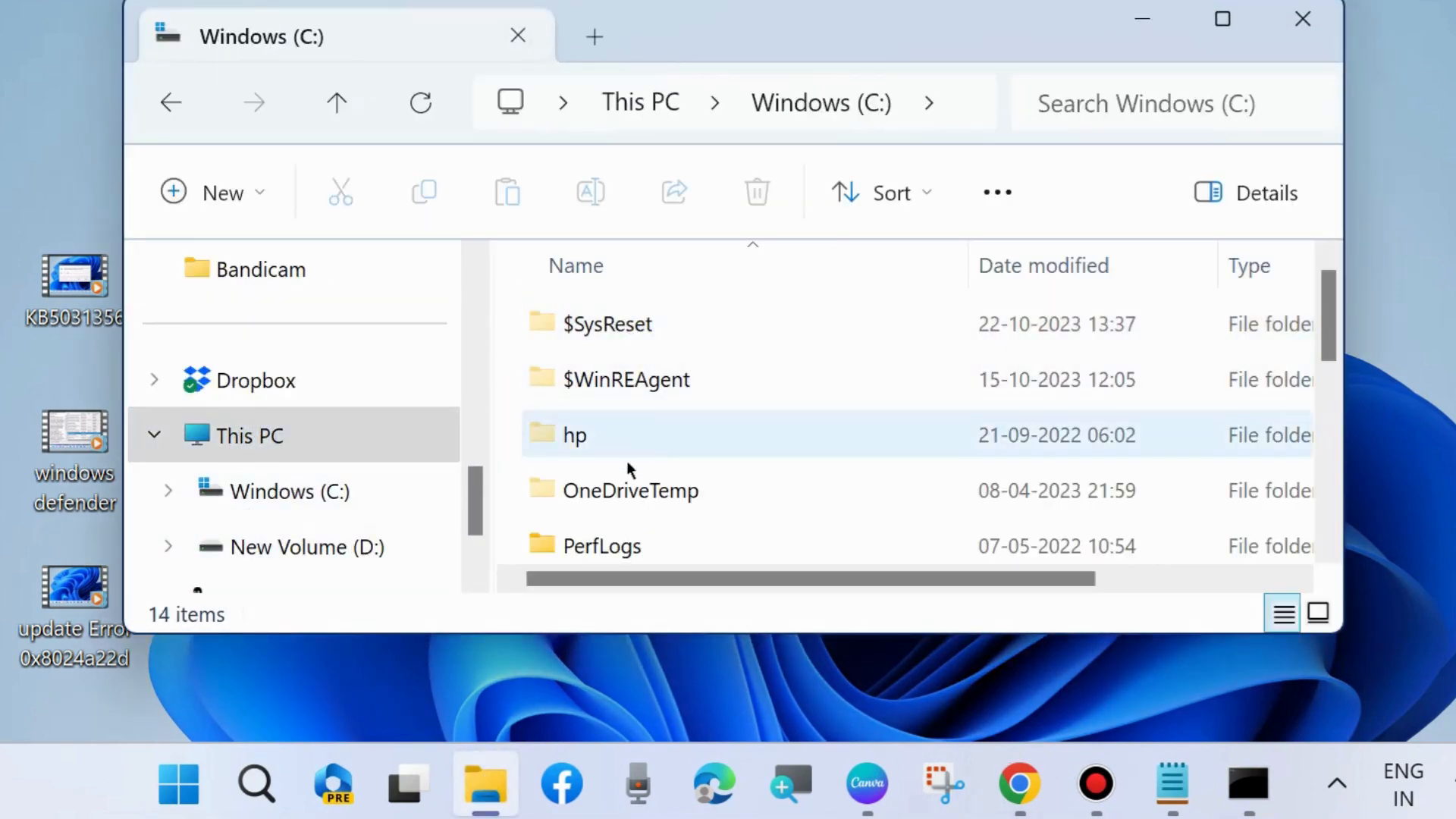
{"action": "scroll", "coordinate": [618, 476], "scroll_direction": "down", "scroll_amount": 3}
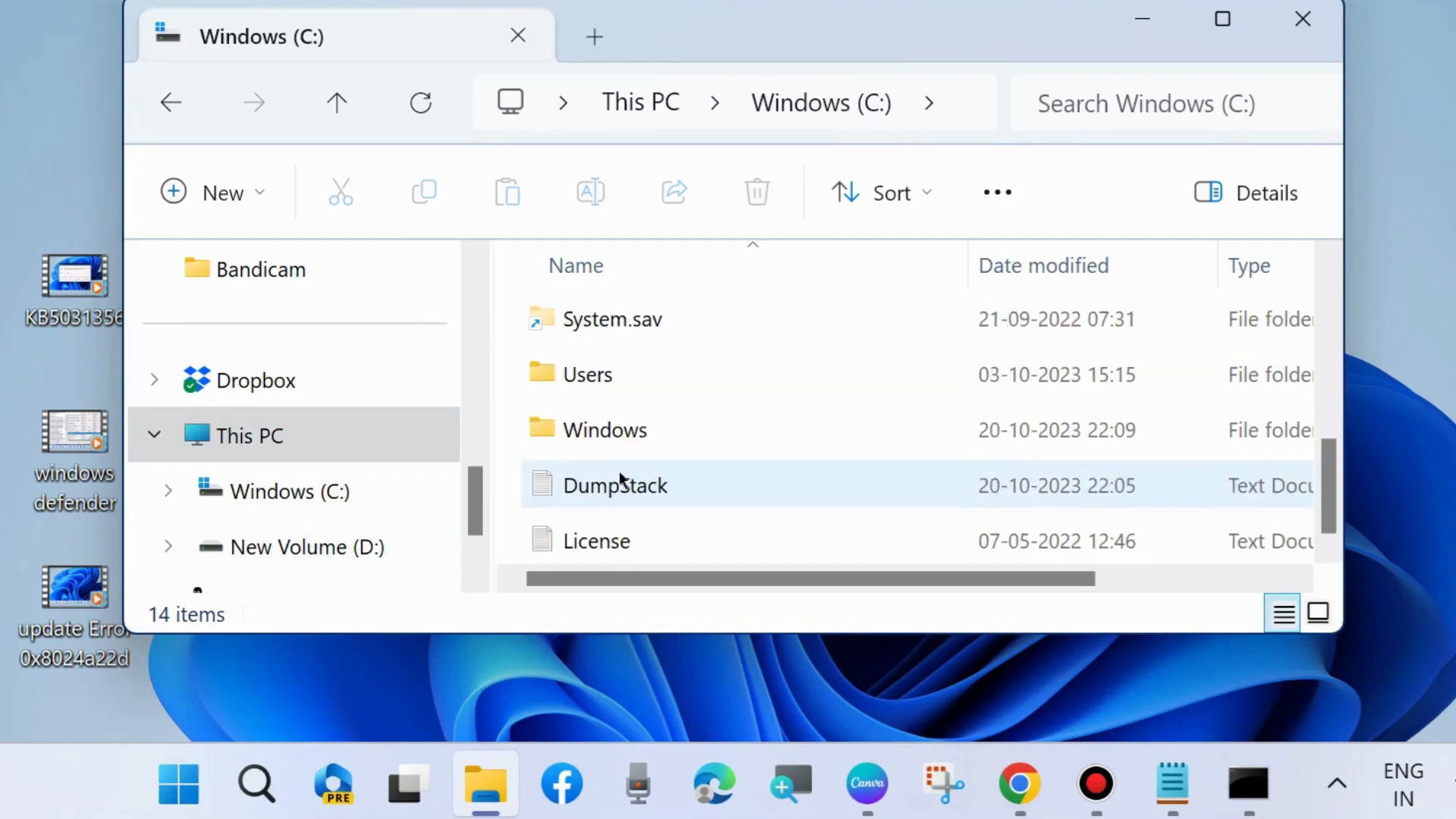
{"action": "double_click", "coordinate": [595, 437]}
{"action": "scroll", "coordinate": [672, 455], "scroll_direction": "down", "scroll_amount": 5}
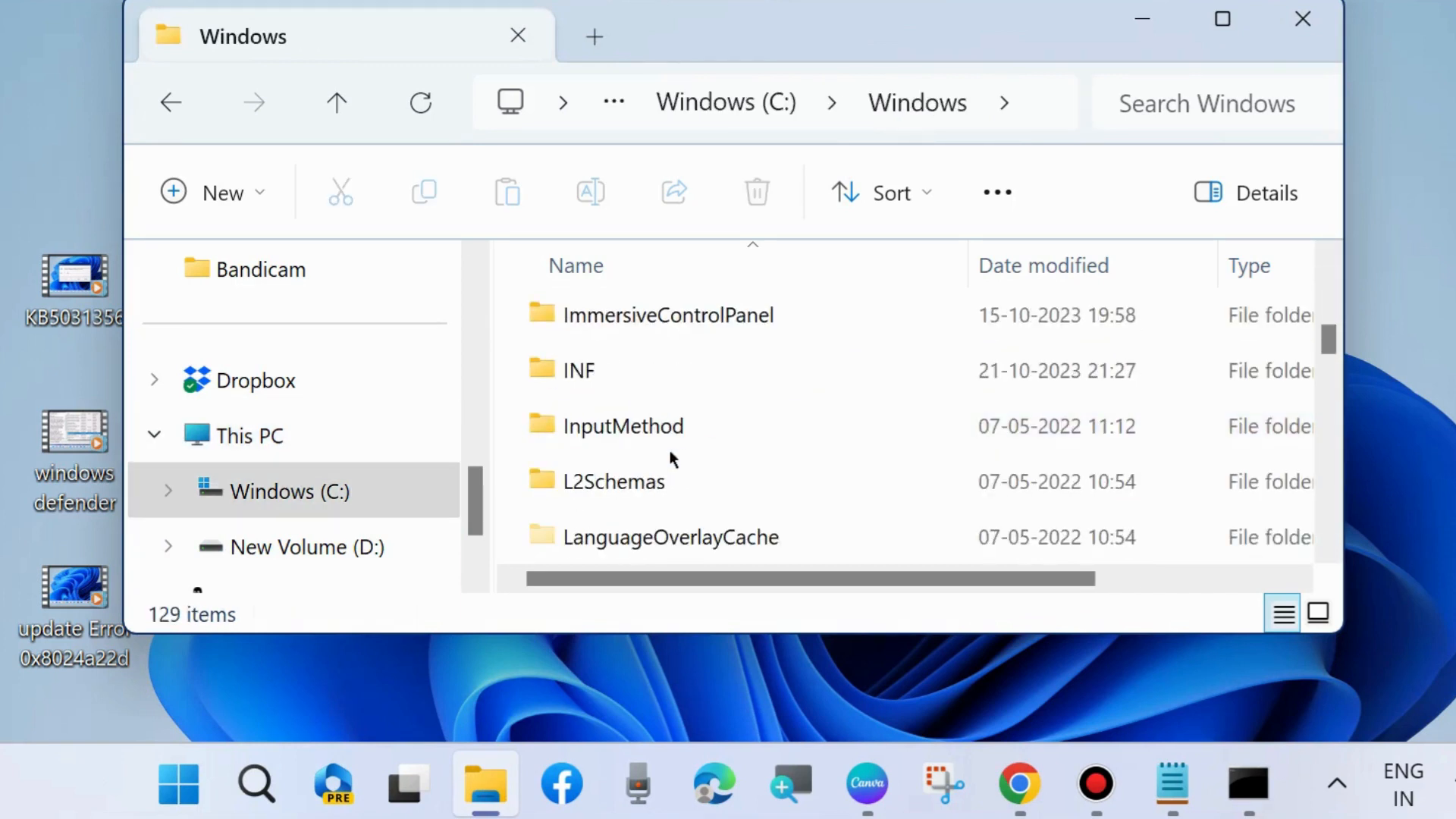
{"action": "scroll", "coordinate": [673, 458], "scroll_direction": "down", "scroll_amount": 3}
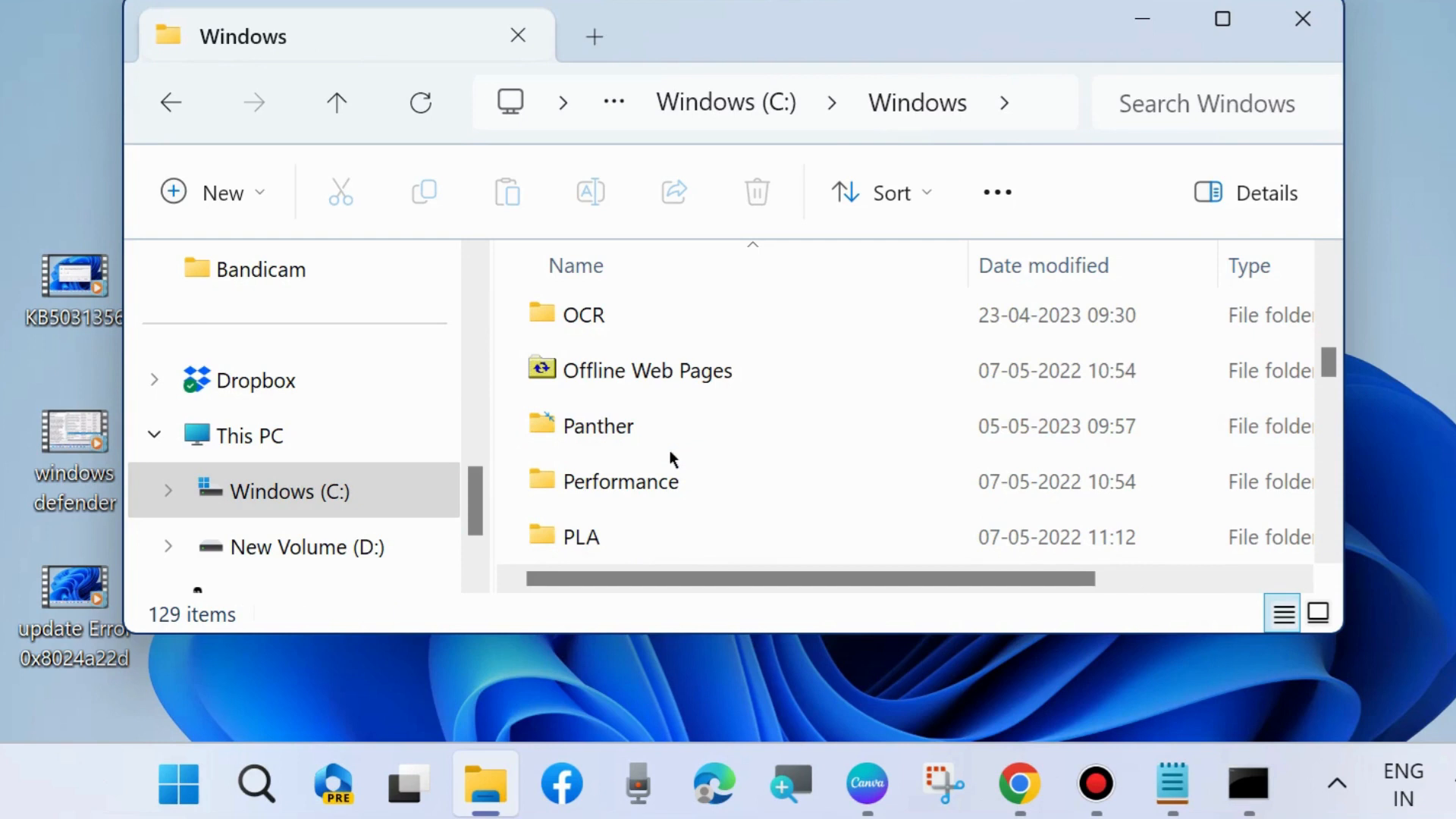
{"action": "scroll", "coordinate": [670, 457], "scroll_direction": "down", "scroll_amount": 6}
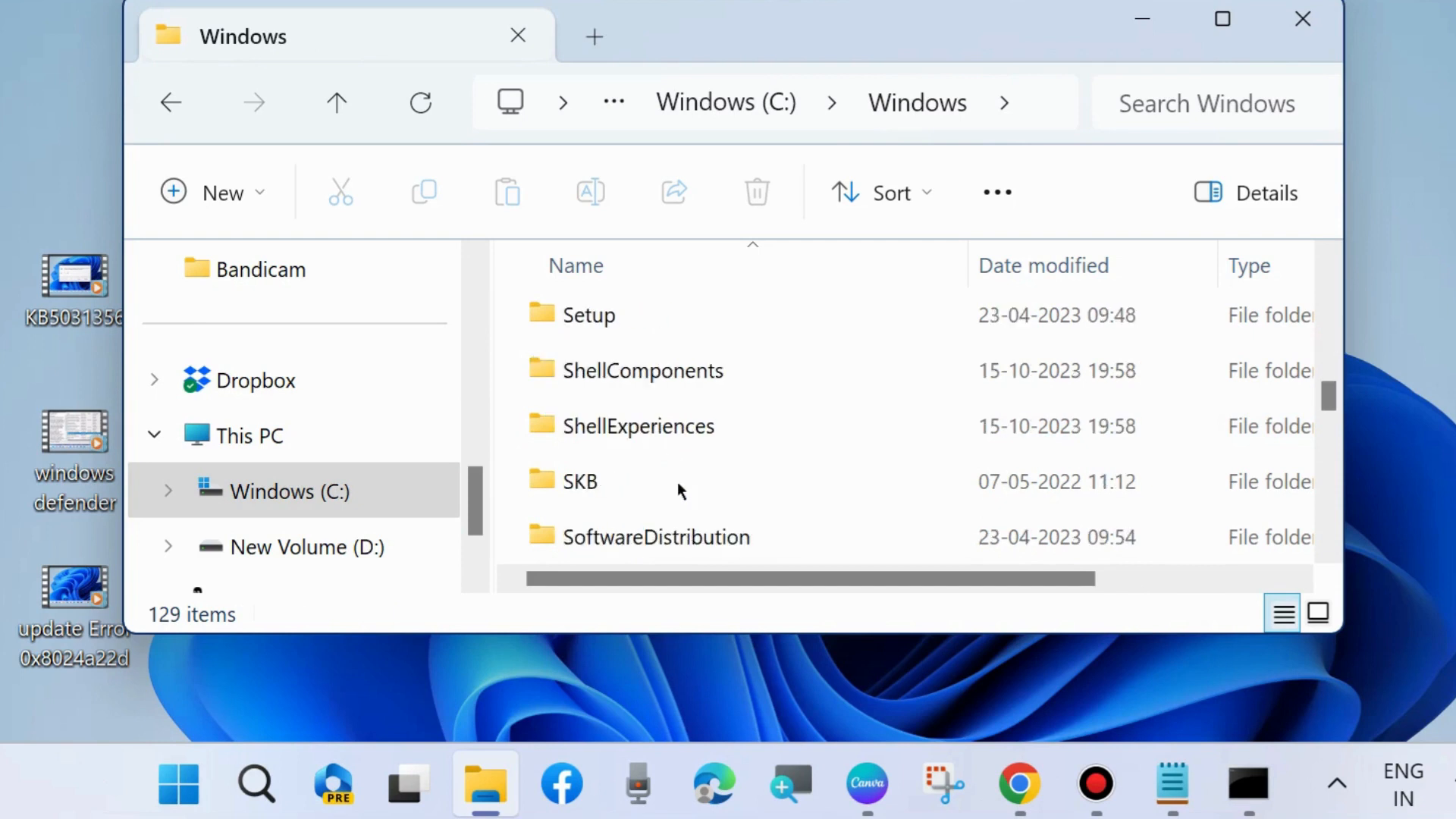
{"action": "double_click", "coordinate": [661, 535]}
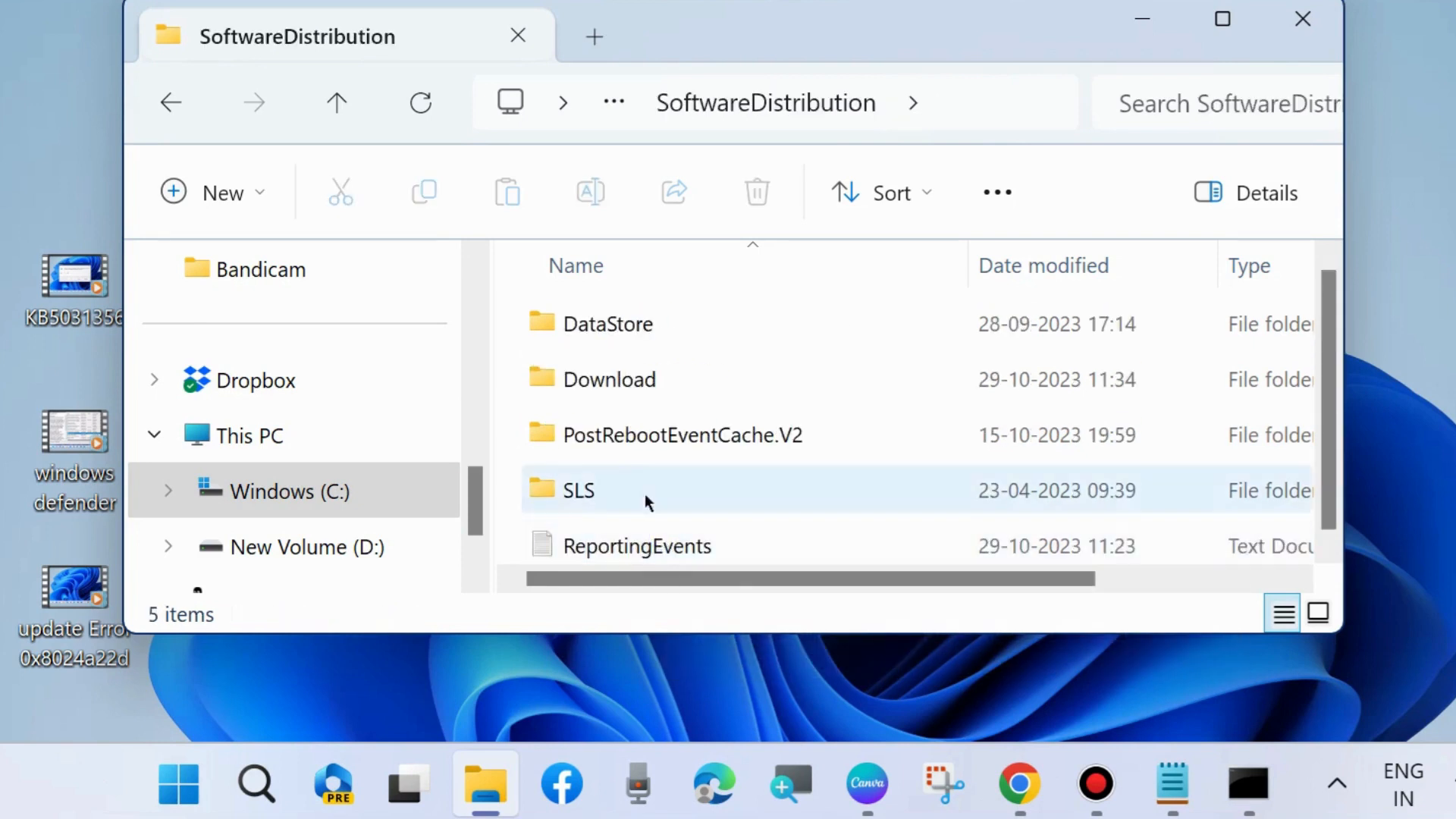
{"action": "double_click", "coordinate": [603, 380]}
- Select all items in the SoftwareDistribution Download folder and close File Explorer
{"action": "left_click", "coordinate": [621, 331]}
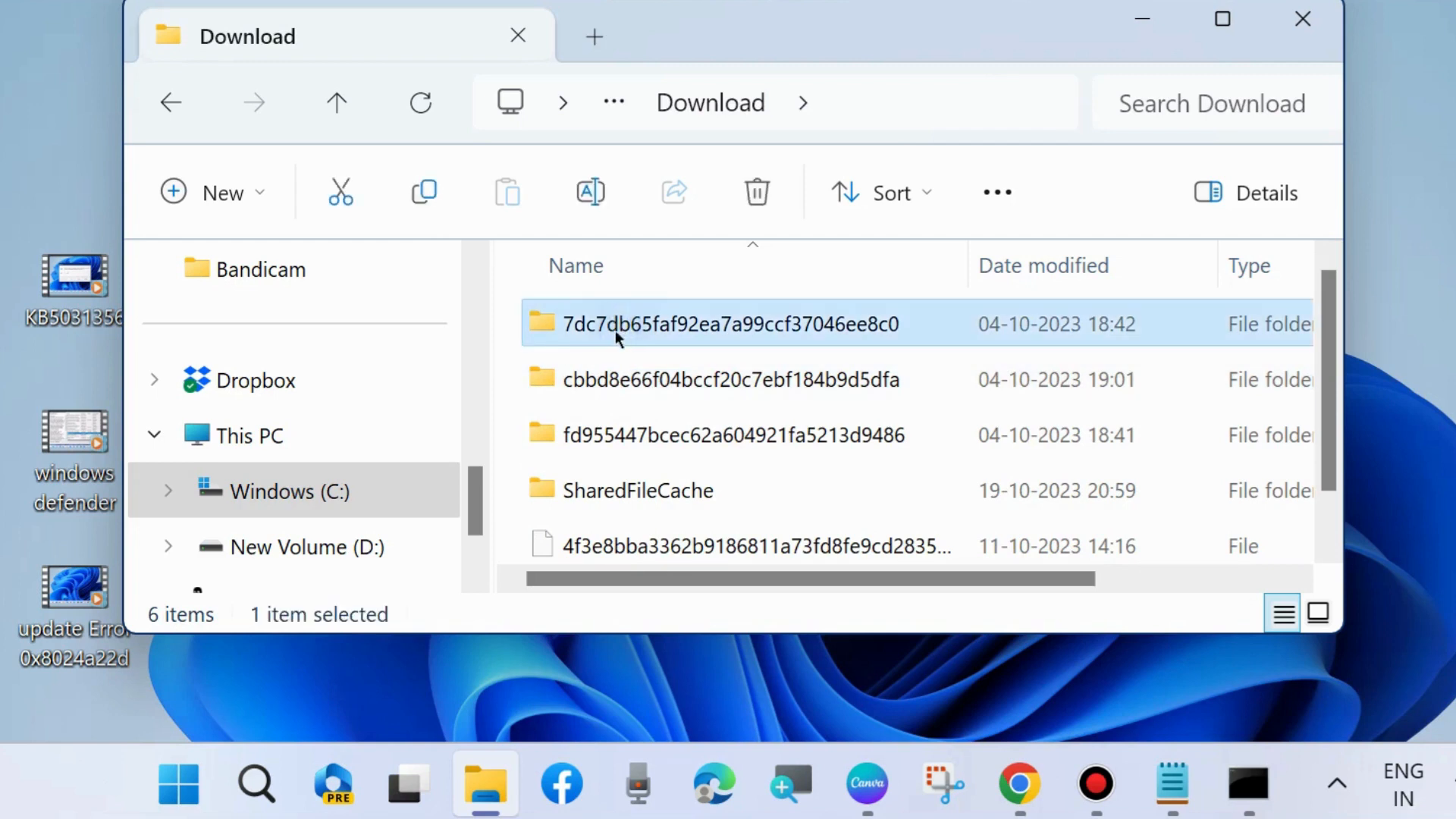
{"action": "key", "text": "ctrl+a"}
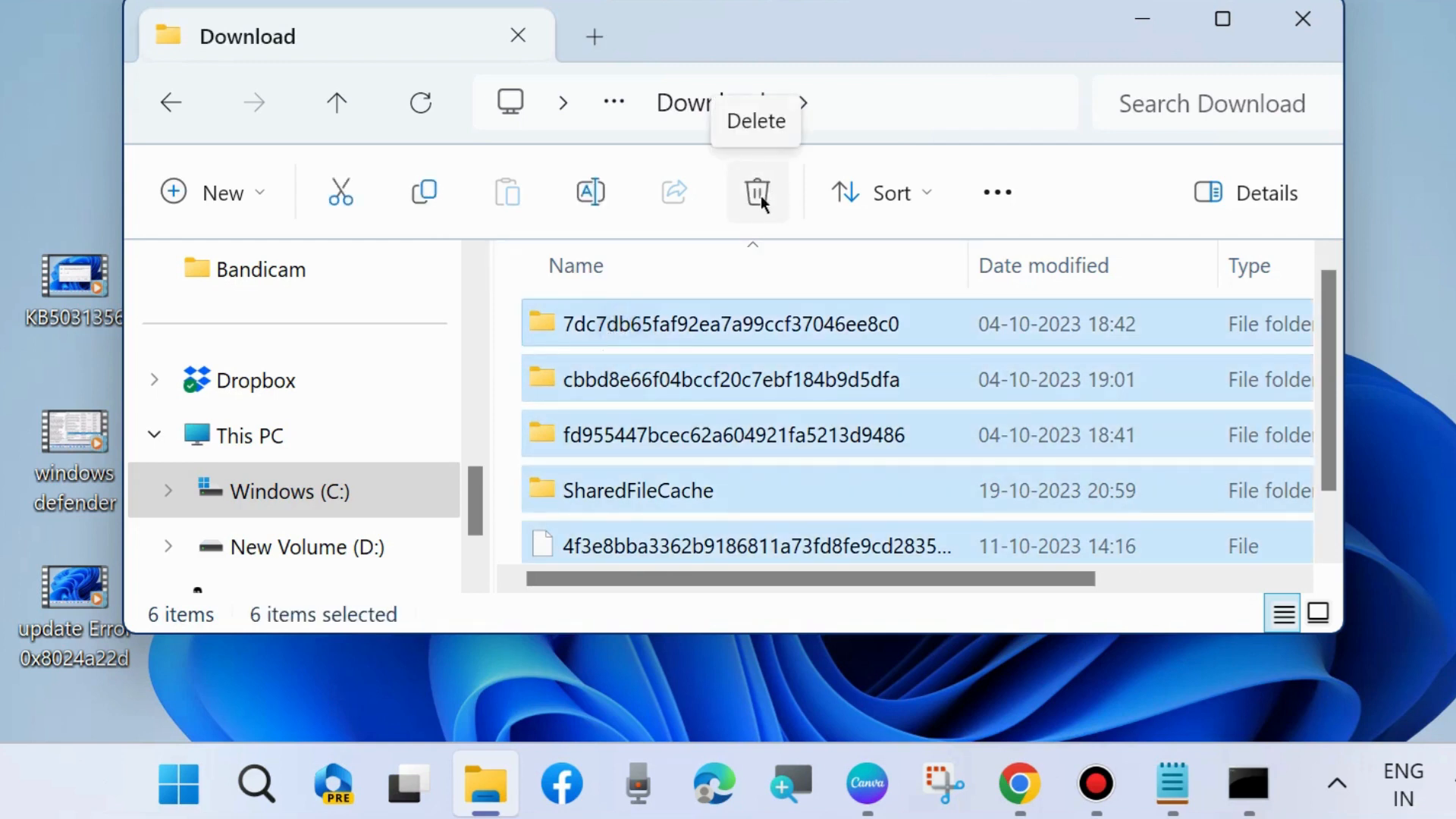
{"action": "left_click", "coordinate": [1301, 29]}
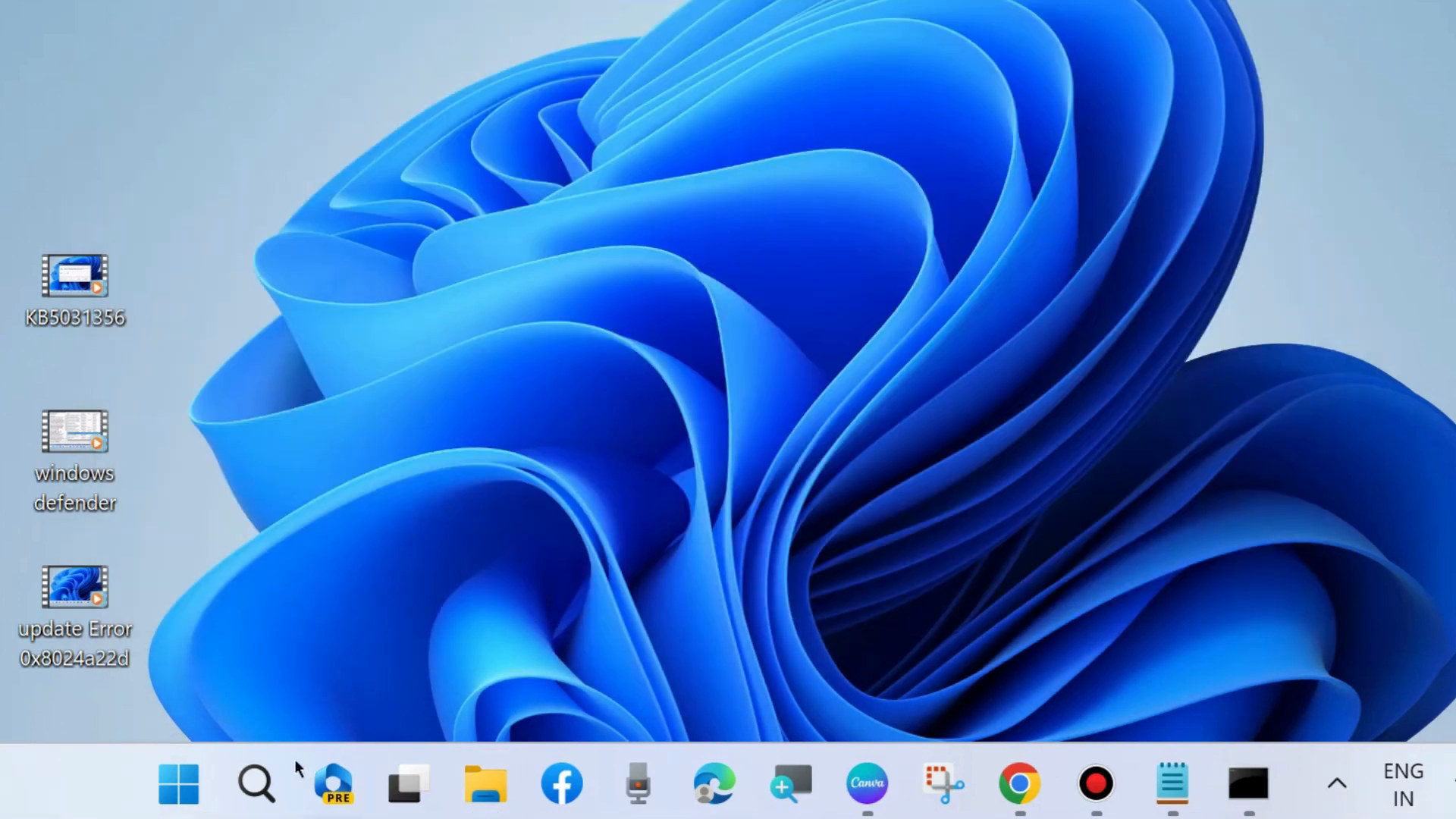
- In Settings, look up the Windows Update and Background Intelligent Transfer Service troubleshooters among the System's other troubleshooters, and close Settings
{"action": "right_click", "coordinate": [178, 783]}
{"action": "left_click", "coordinate": [83, 466]}
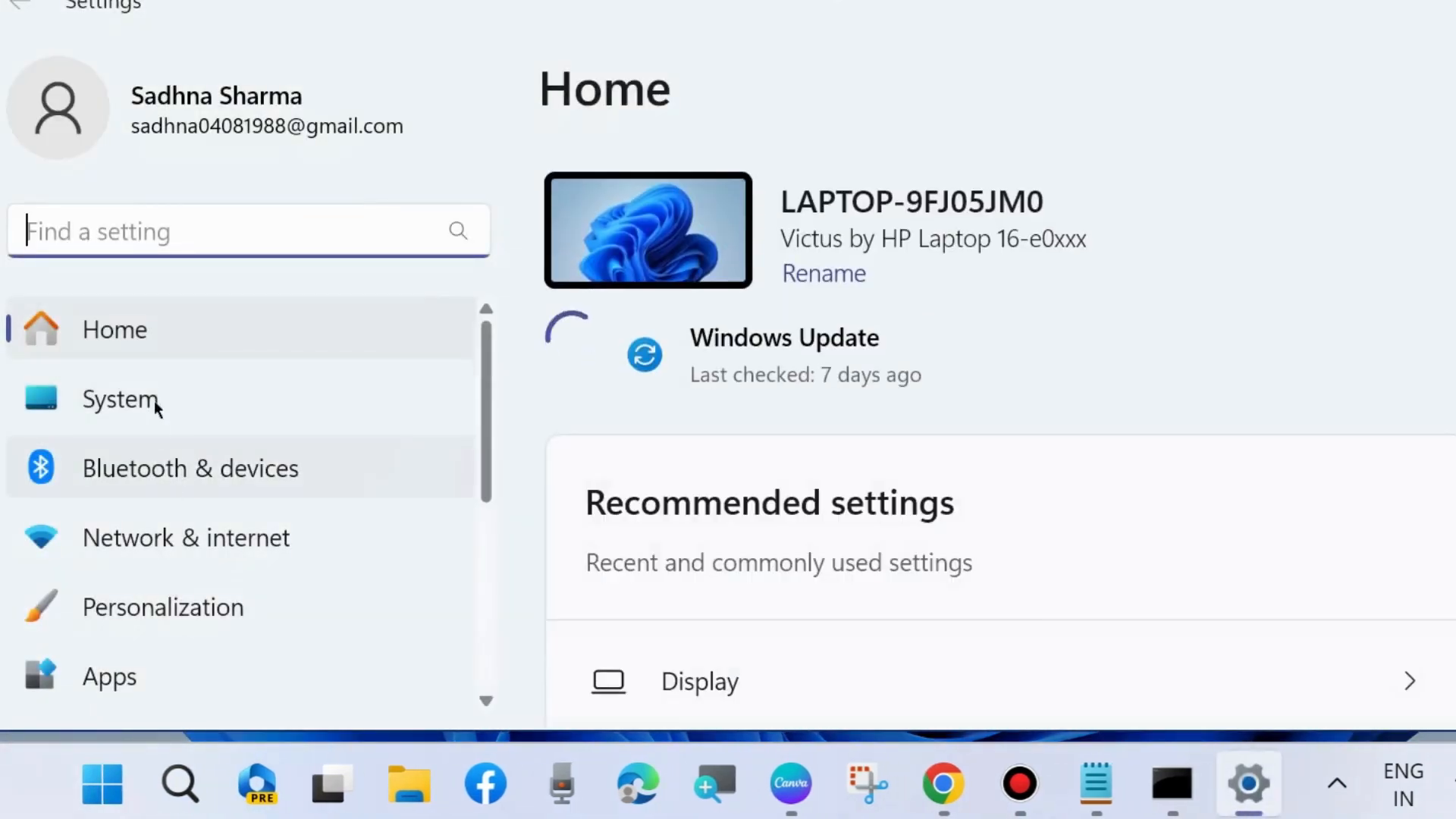
{"action": "left_click", "coordinate": [142, 402]}
{"action": "scroll", "coordinate": [872, 478], "scroll_direction": "down", "scroll_amount": 5}
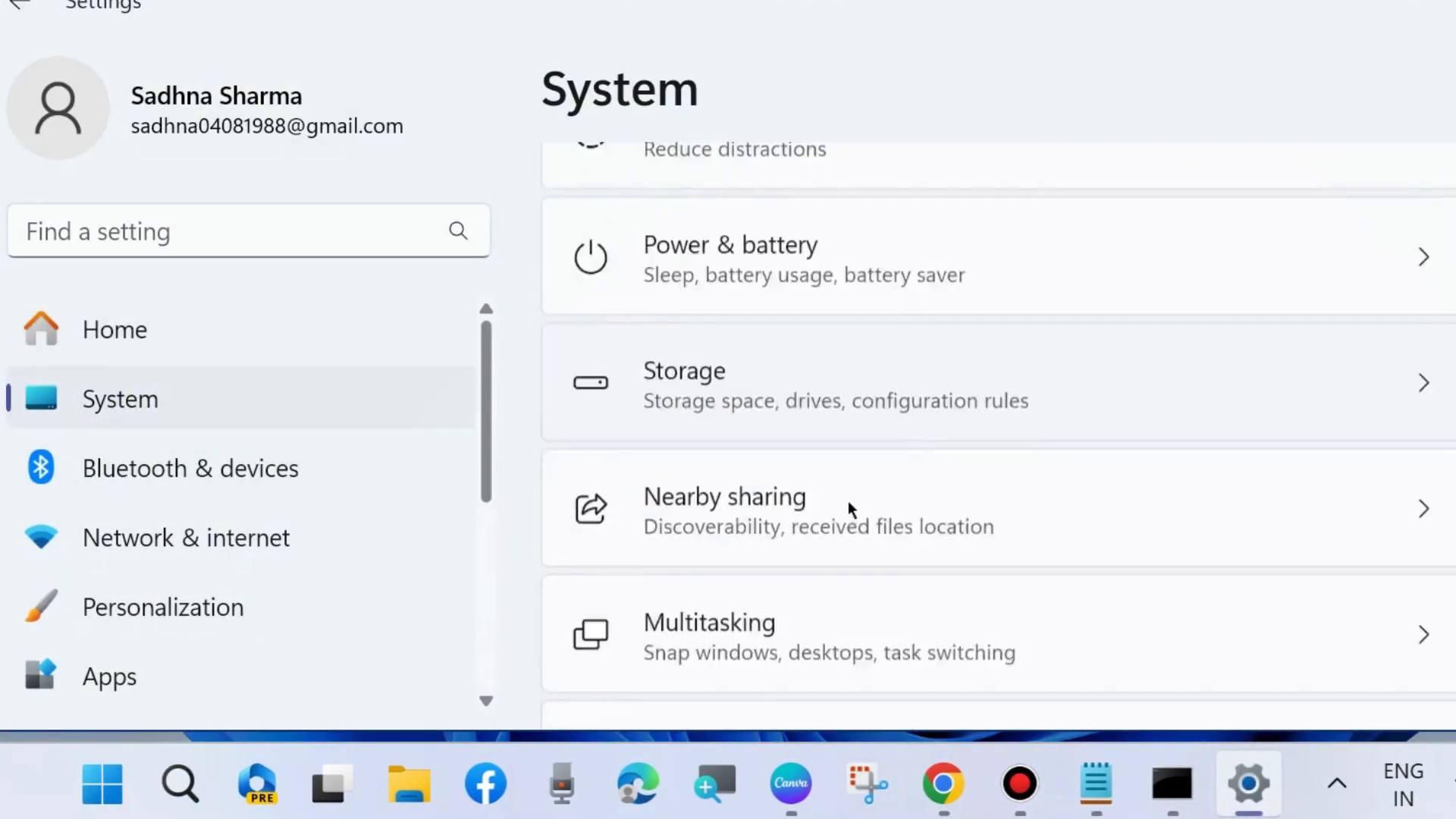
{"action": "scroll", "coordinate": [848, 504], "scroll_direction": "down", "scroll_amount": 6}
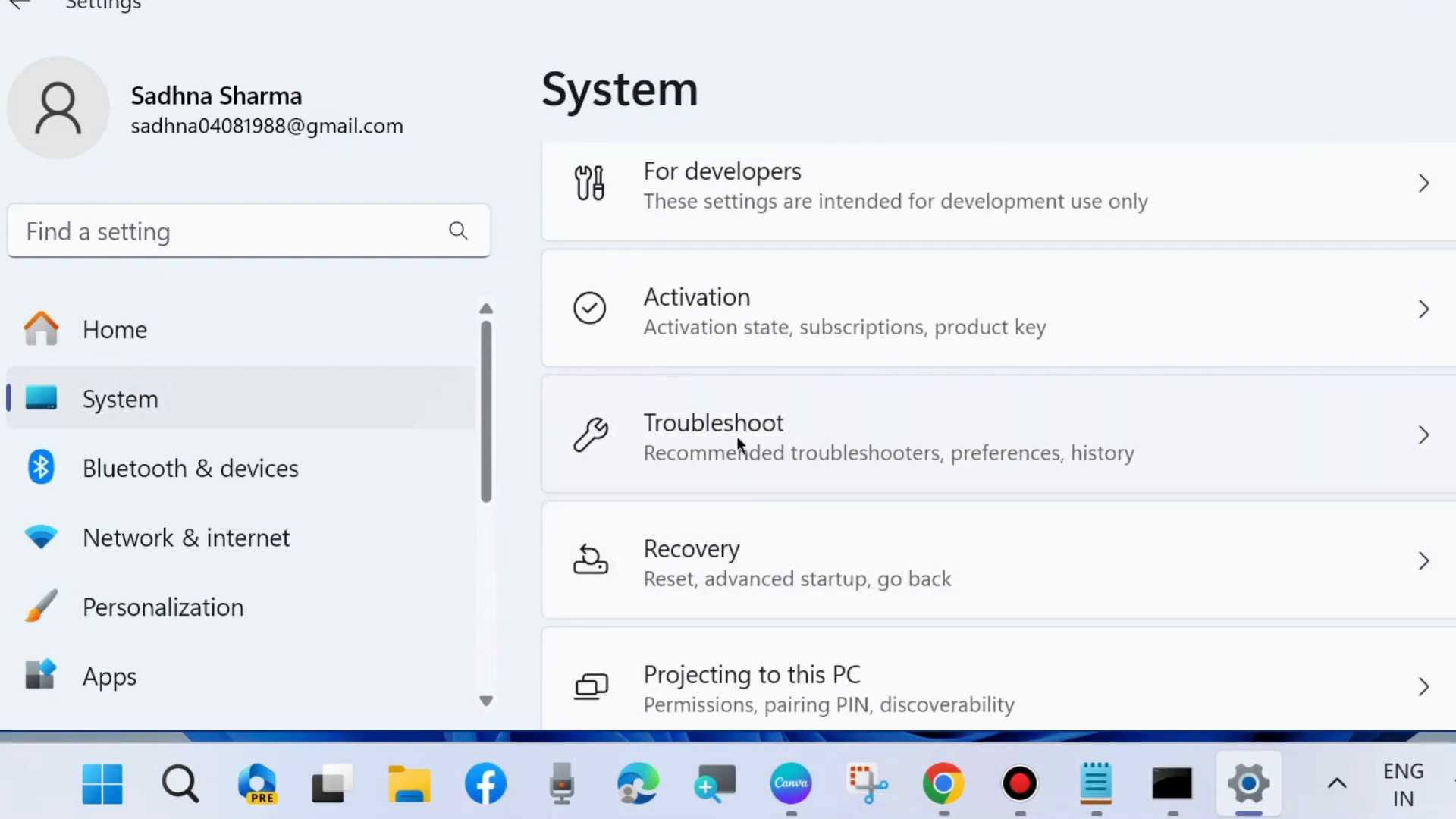
{"action": "left_click", "coordinate": [734, 434]}
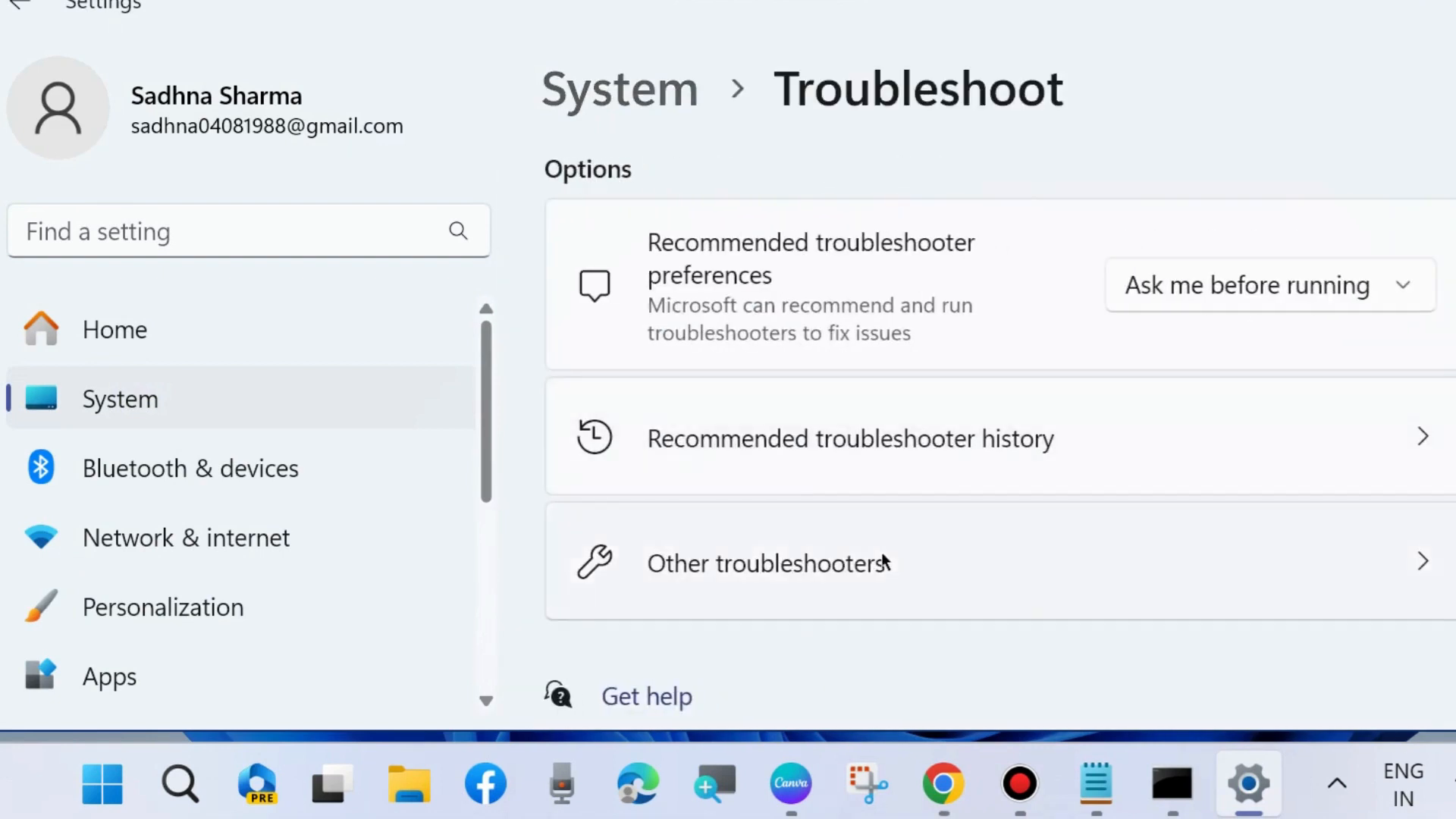
{"action": "left_click", "coordinate": [861, 567]}
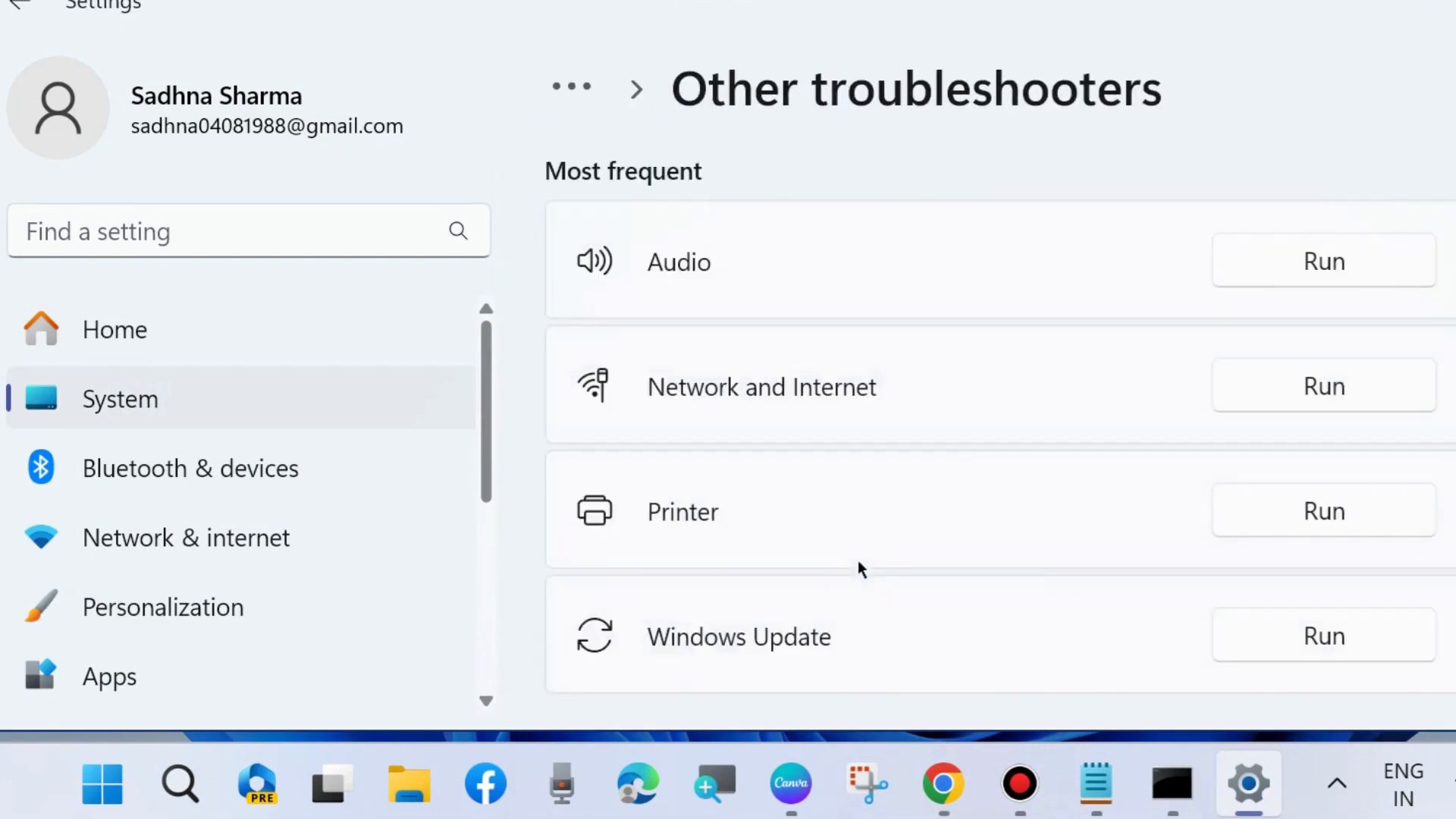
{"action": "scroll", "coordinate": [924, 485], "scroll_direction": "down", "scroll_amount": 2}
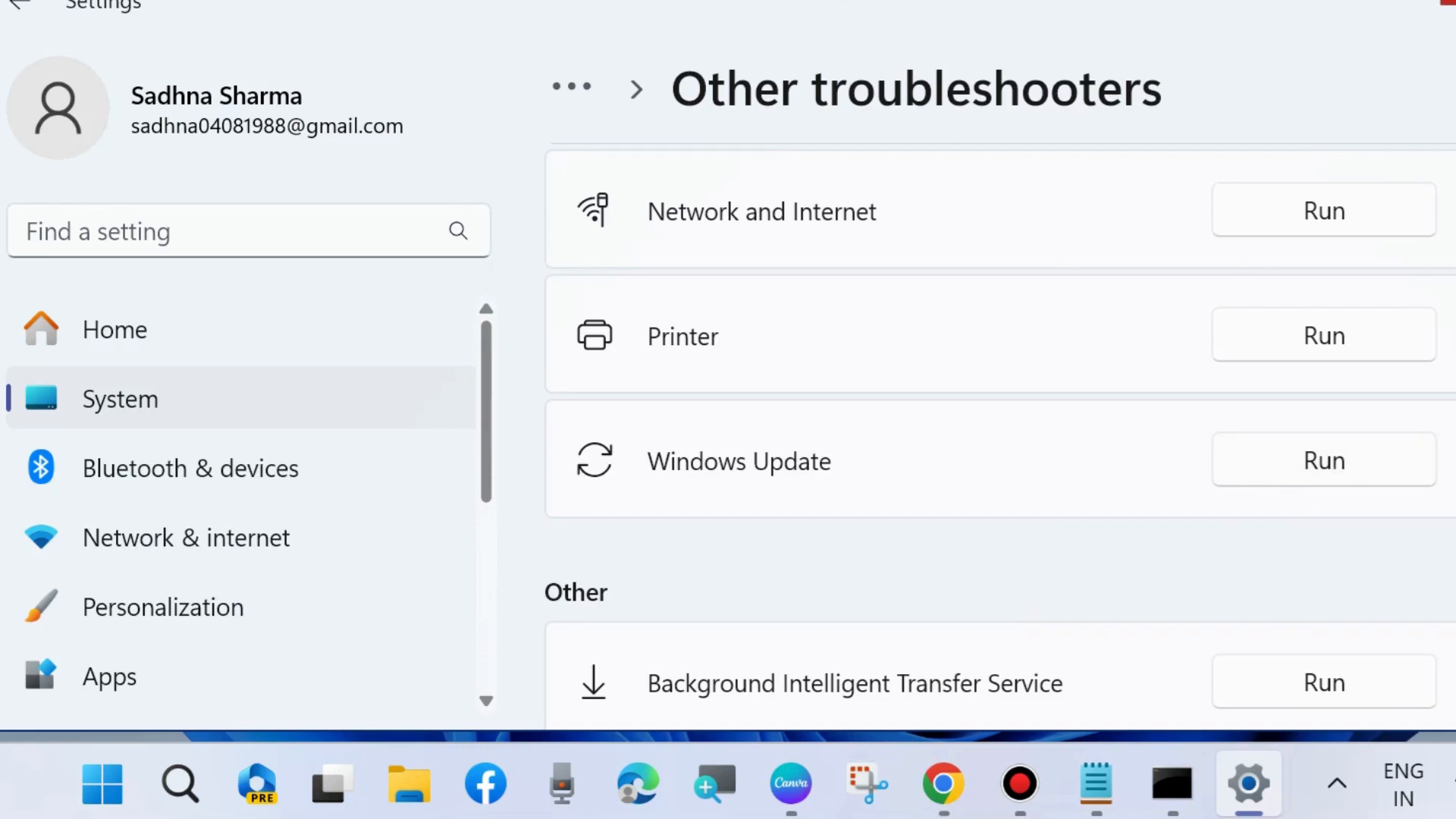
{"action": "left_click", "coordinate": [1449, 2]}
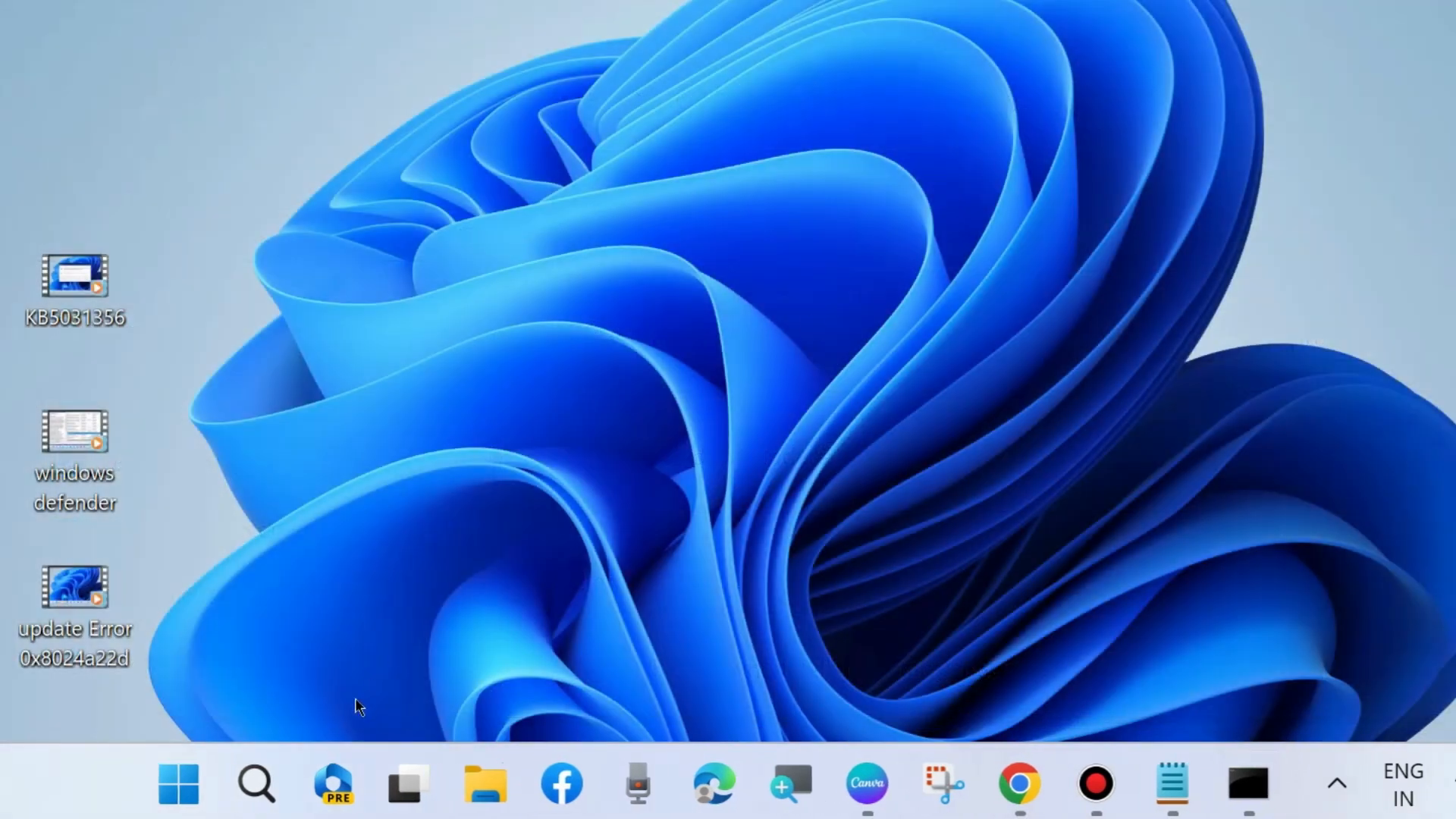
- Open the Services console by running services.msc
{"action": "right_click", "coordinate": [187, 794]}
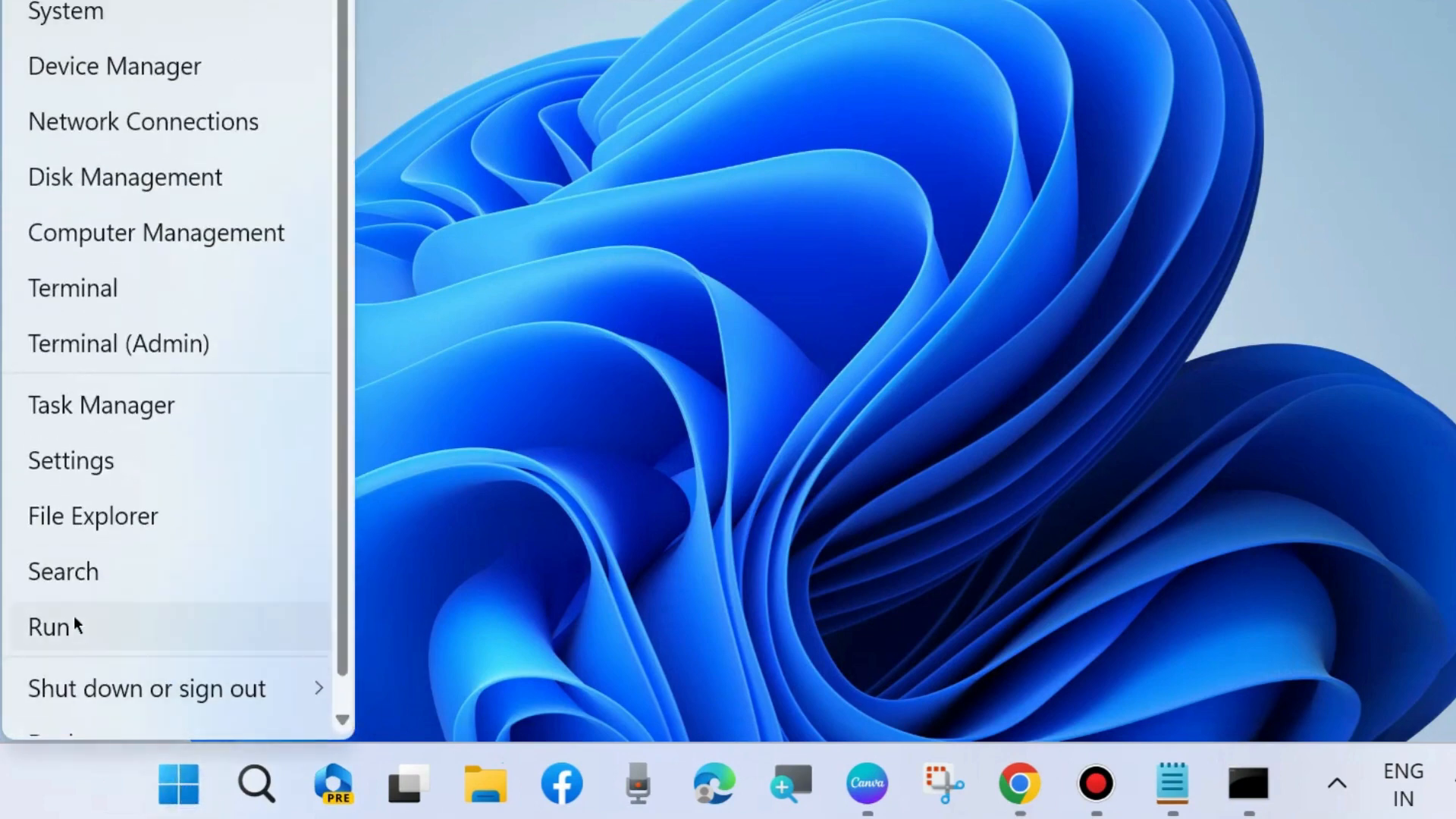
{"action": "left_click", "coordinate": [74, 626]}
{"action": "key", "text": "BackSpace"}
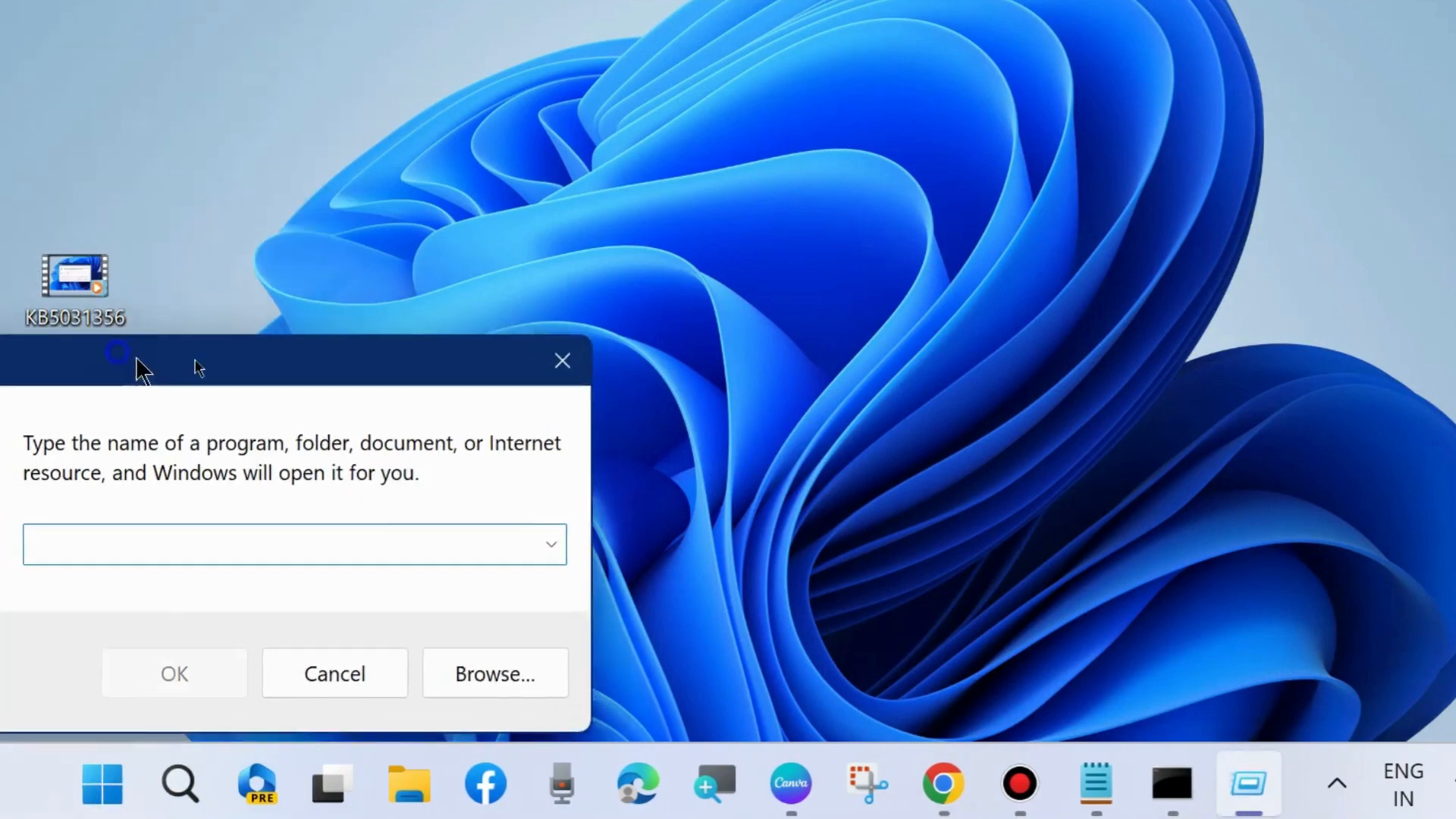
{"action": "left_click_drag", "start_coordinate": [137, 358], "coordinate": [643, 144]}
{"action": "type", "text": "services"}
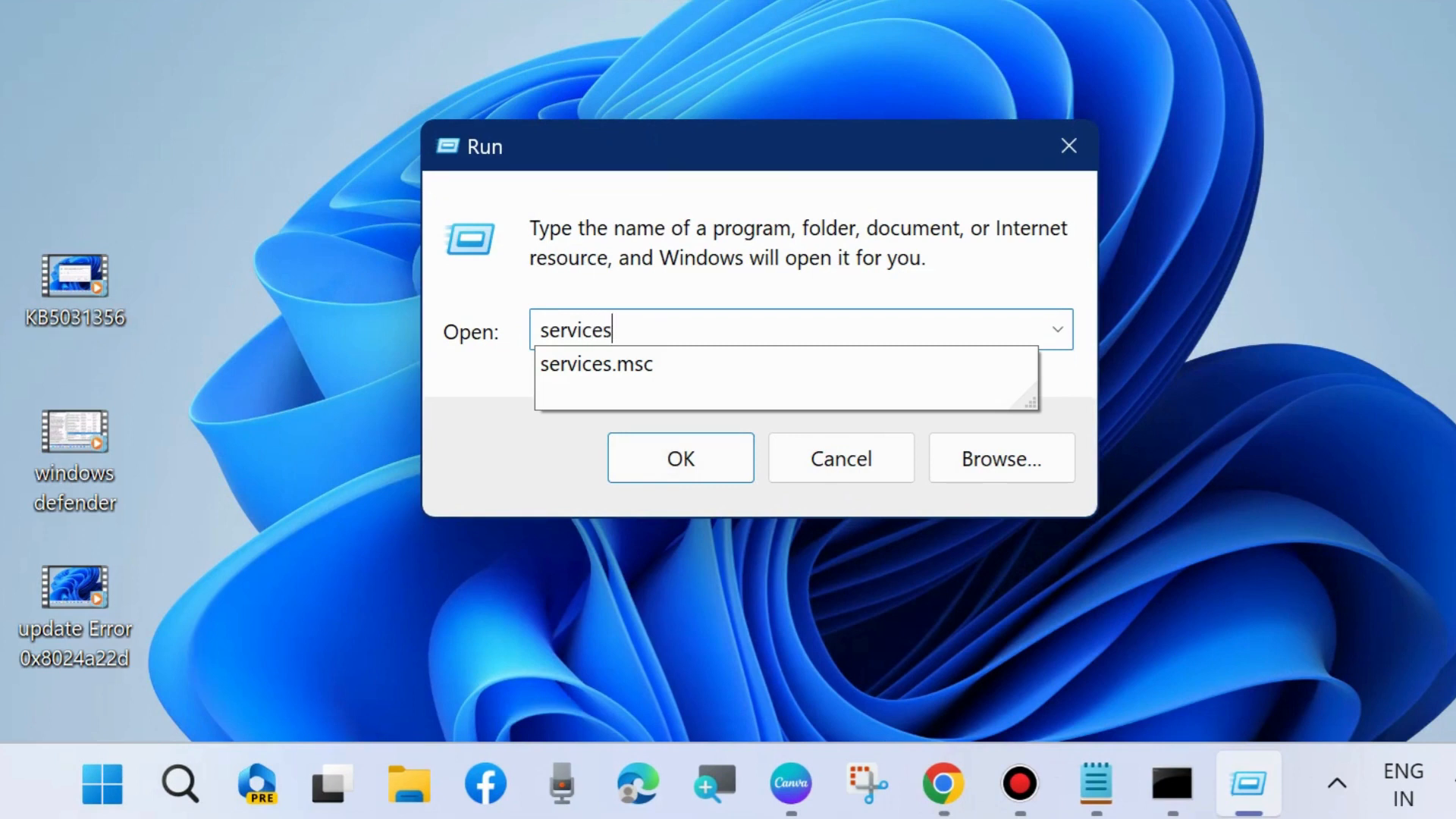
{"action": "type", "text": ".msc"}
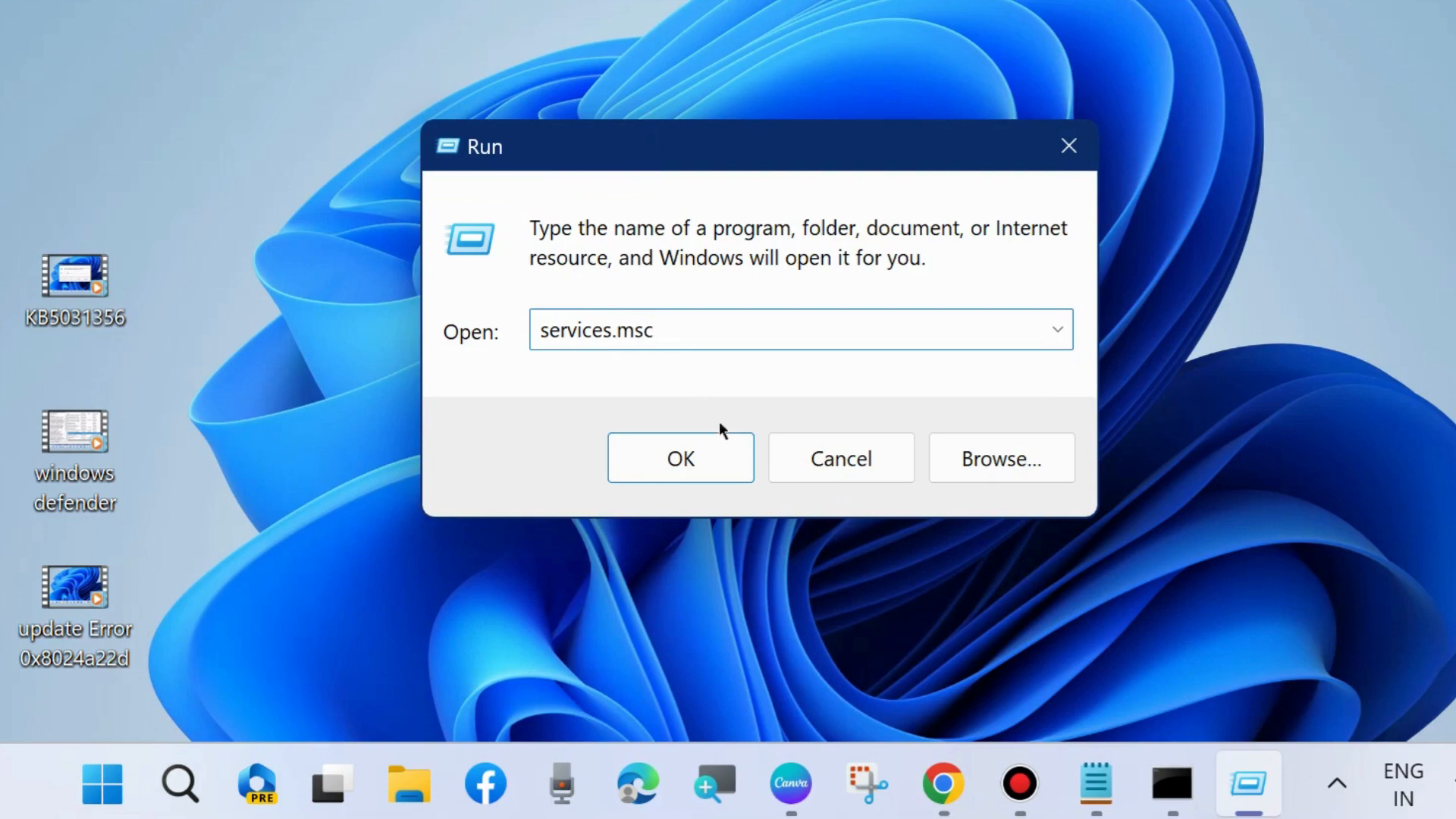
{"action": "left_click", "coordinate": [681, 464]}
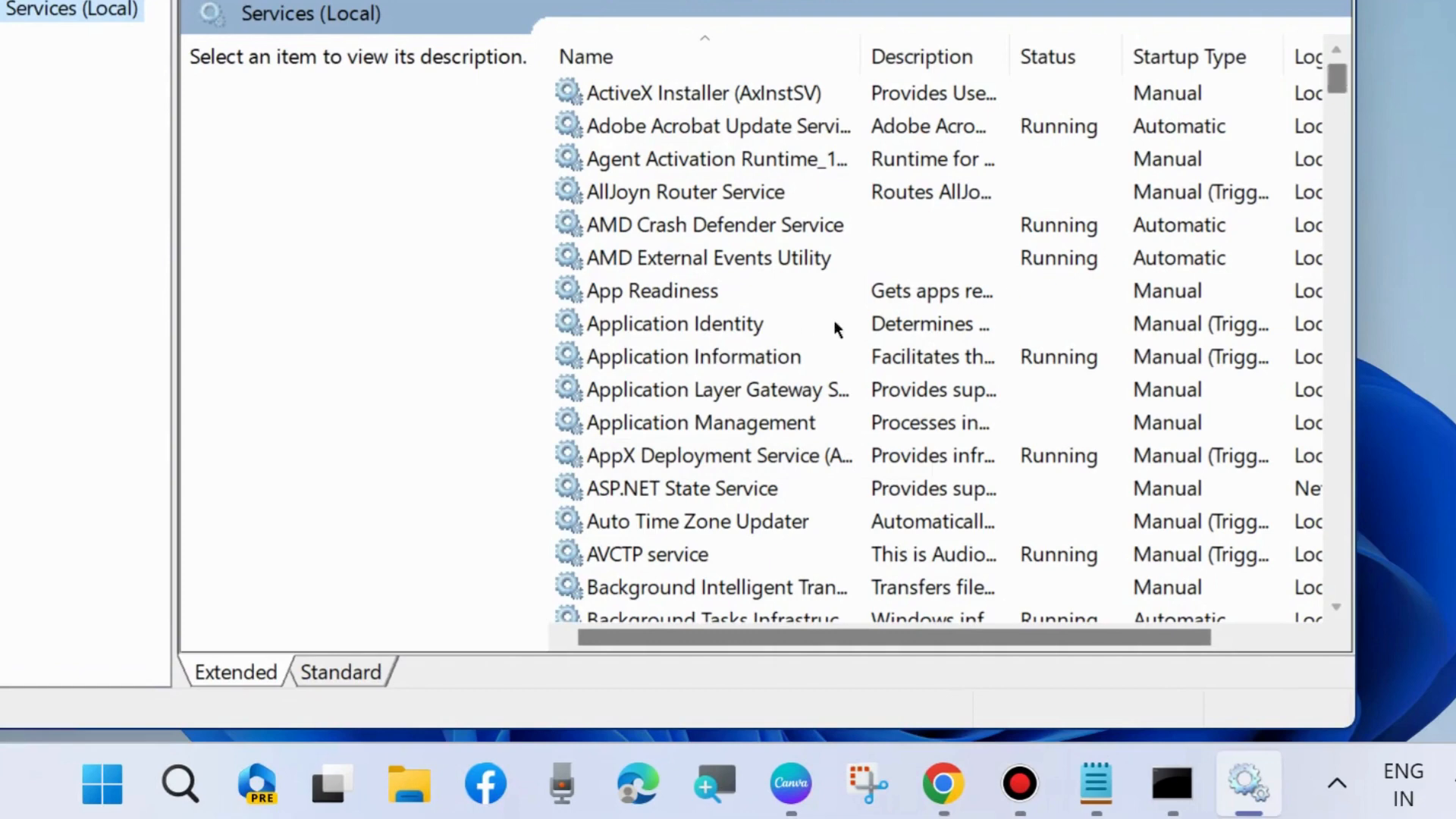
- Start the Background Intelligent Transfer Service
{"action": "scroll", "coordinate": [802, 322], "scroll_direction": "down", "scroll_amount": 2}
{"action": "scroll", "coordinate": [802, 326], "scroll_direction": "down", "scroll_amount": 2}
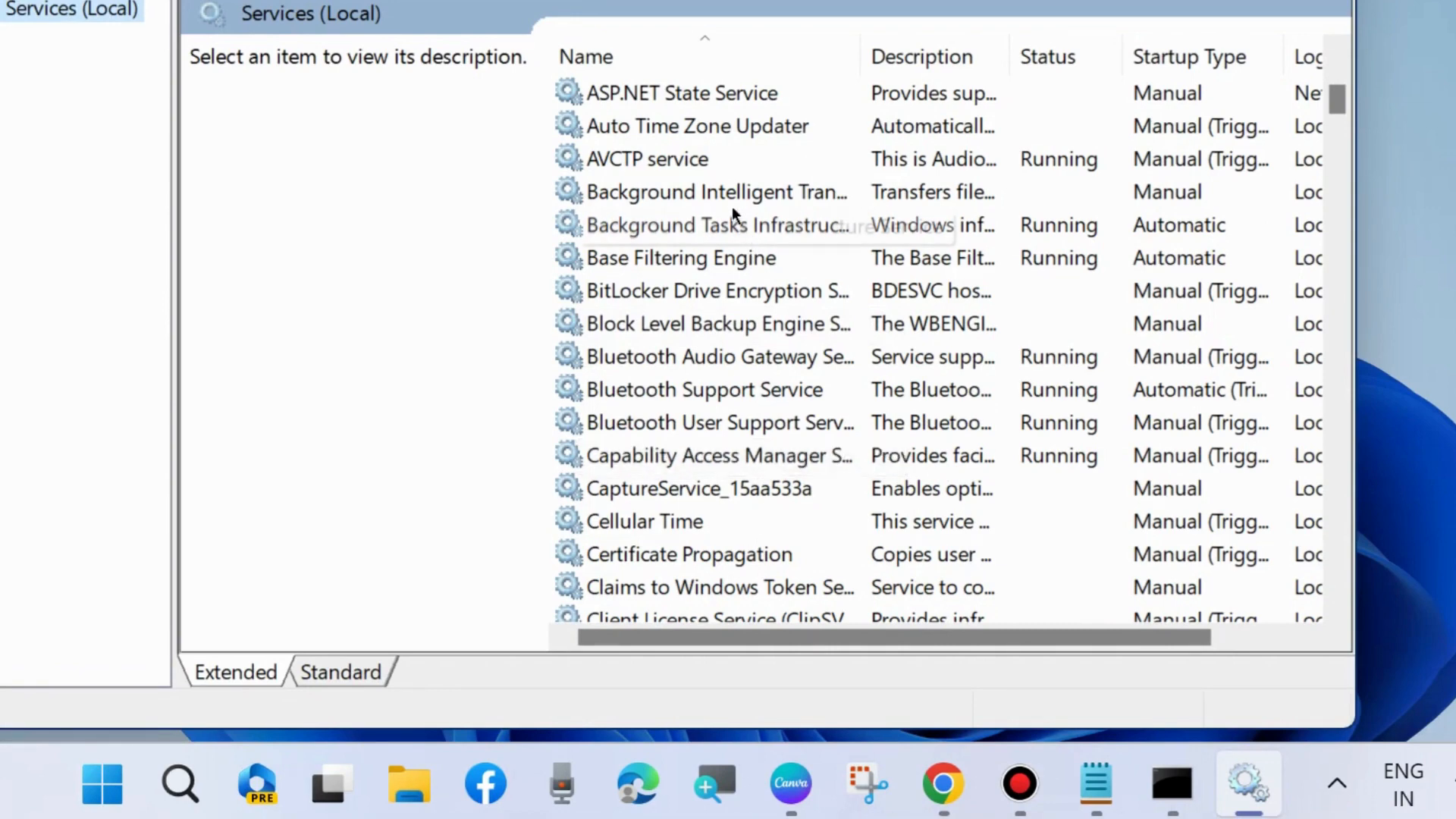
{"action": "left_click", "coordinate": [706, 194]}
{"action": "right_click", "coordinate": [702, 194]}
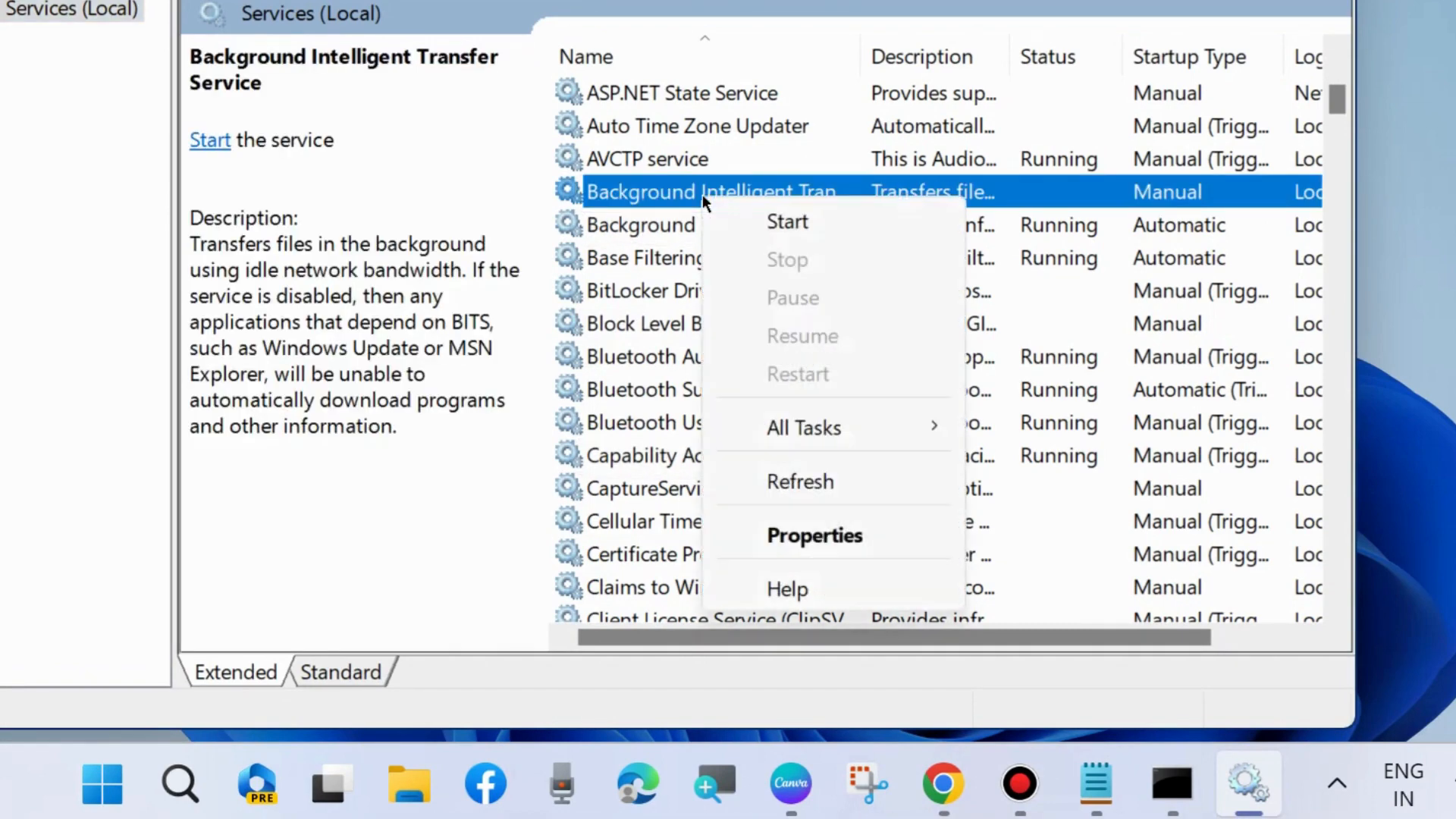
{"action": "left_click", "coordinate": [788, 221]}
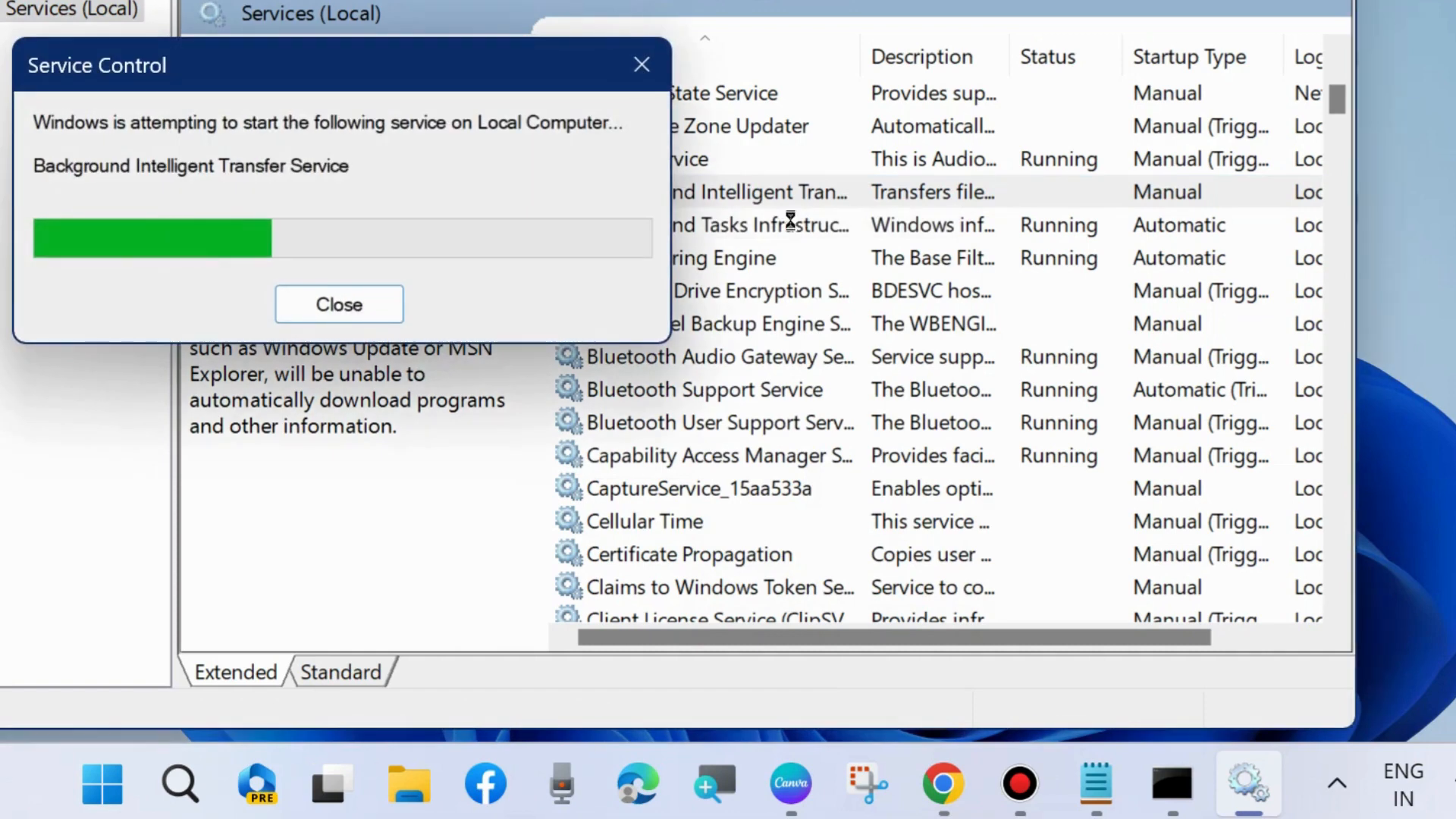
- Set the Background Intelligent Transfer Service's startup type to Automatic and apply the change
{"action": "double_click", "coordinate": [712, 197]}
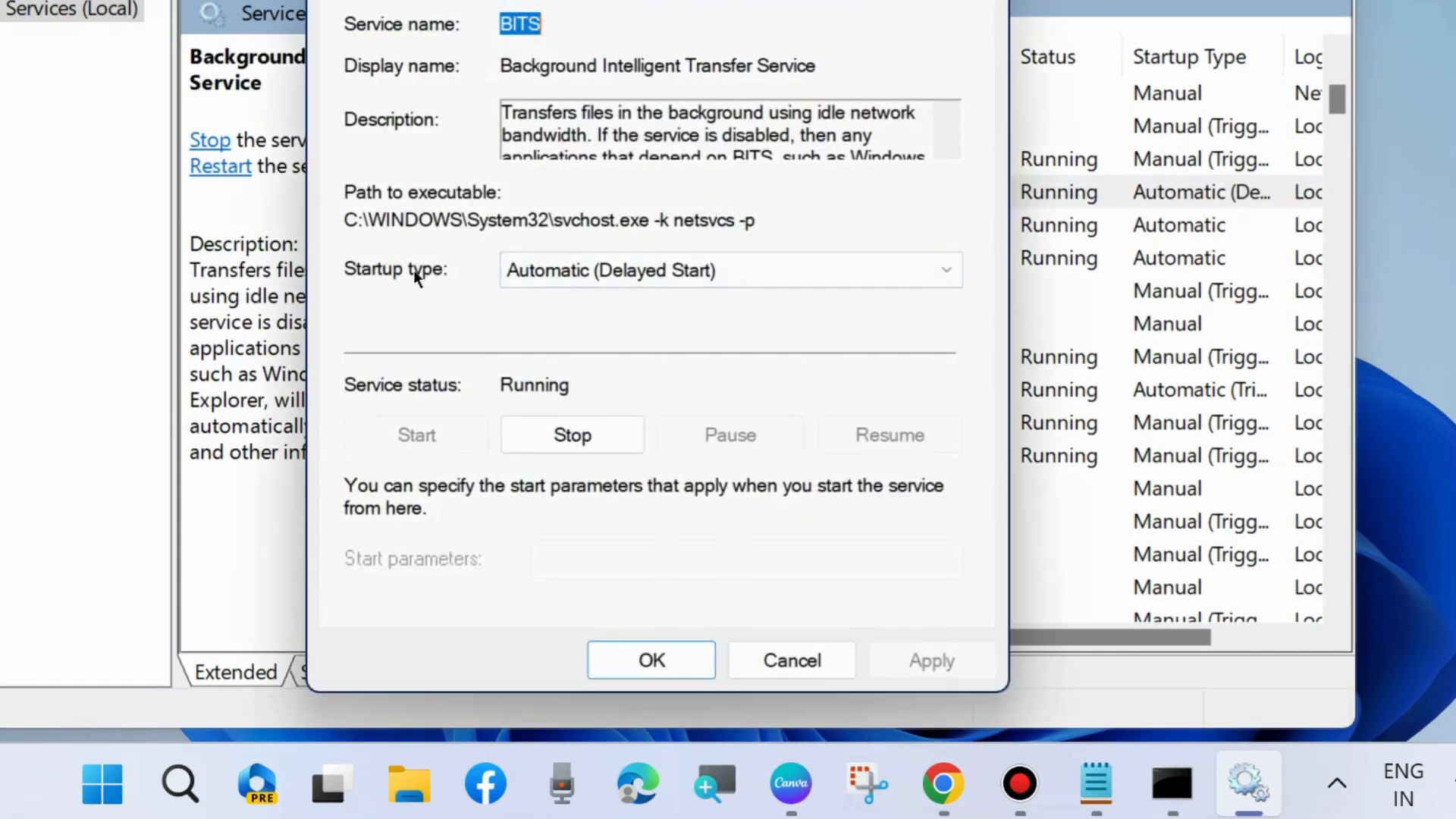
{"action": "left_click", "coordinate": [716, 273]}
{"action": "left_click", "coordinate": [630, 324]}
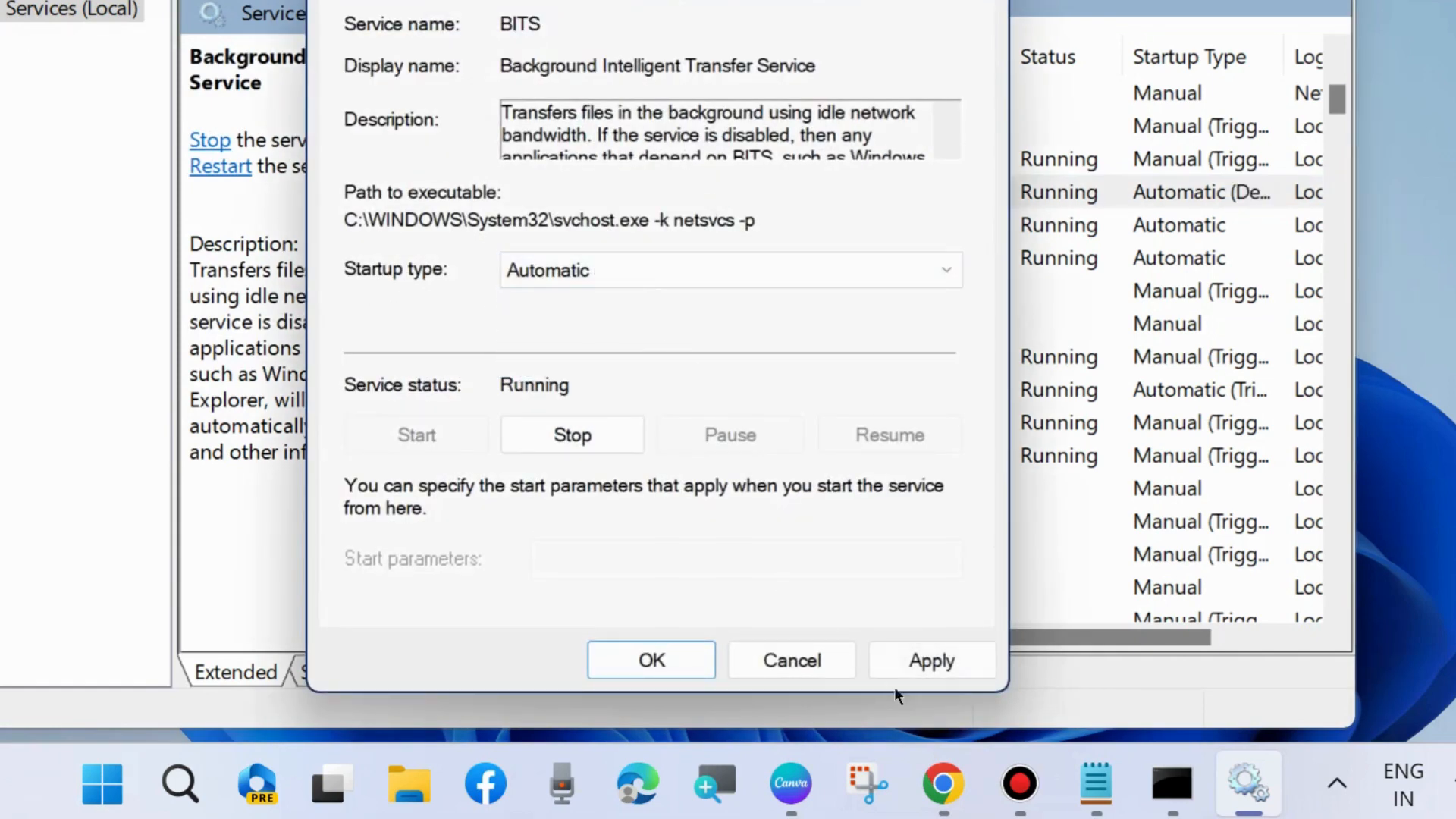
{"action": "left_click", "coordinate": [932, 658]}
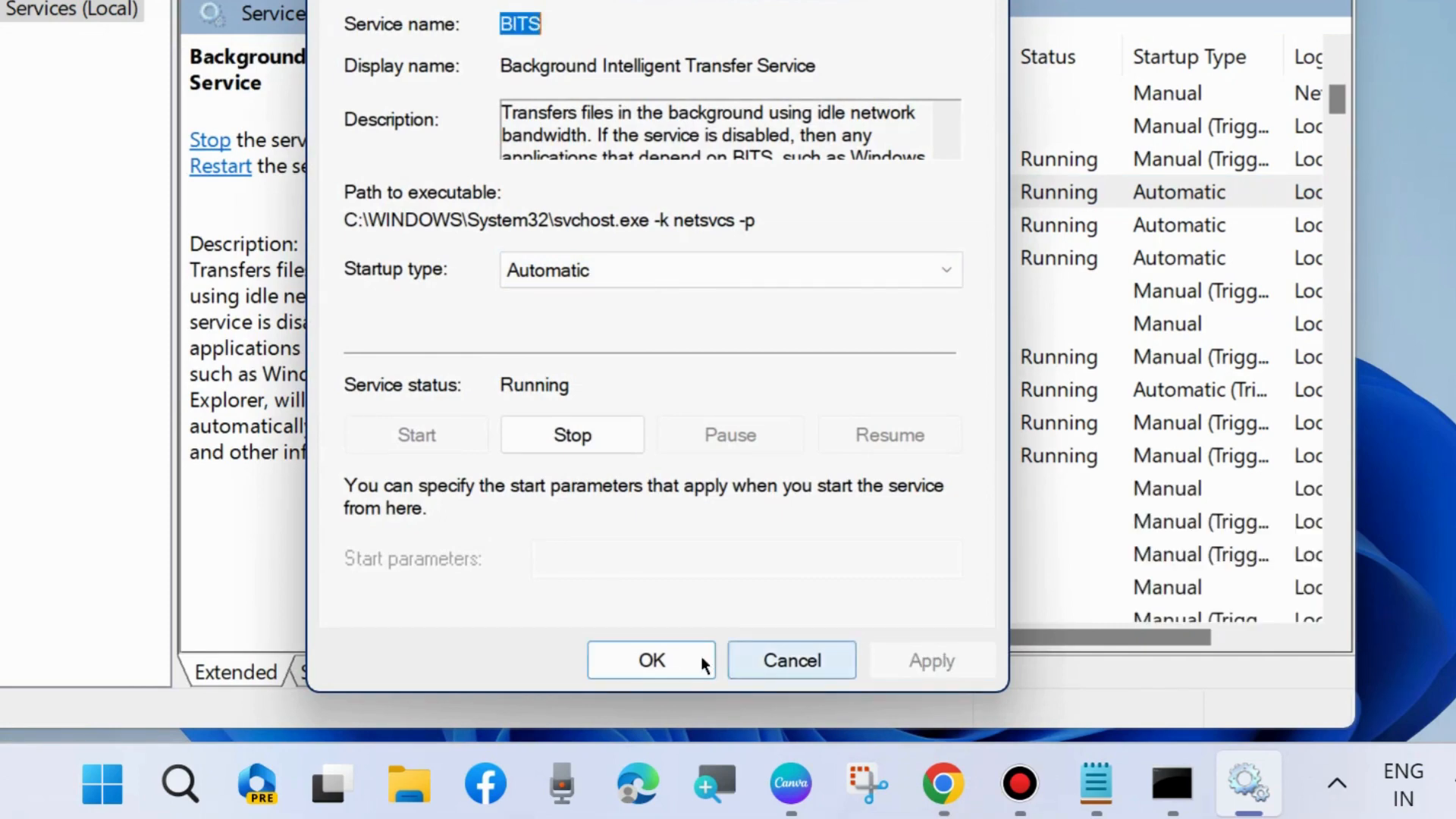
- Close the Background Intelligent Transfer Service properties, keeping the settings, and close the Services console
{"action": "left_click", "coordinate": [654, 659]}
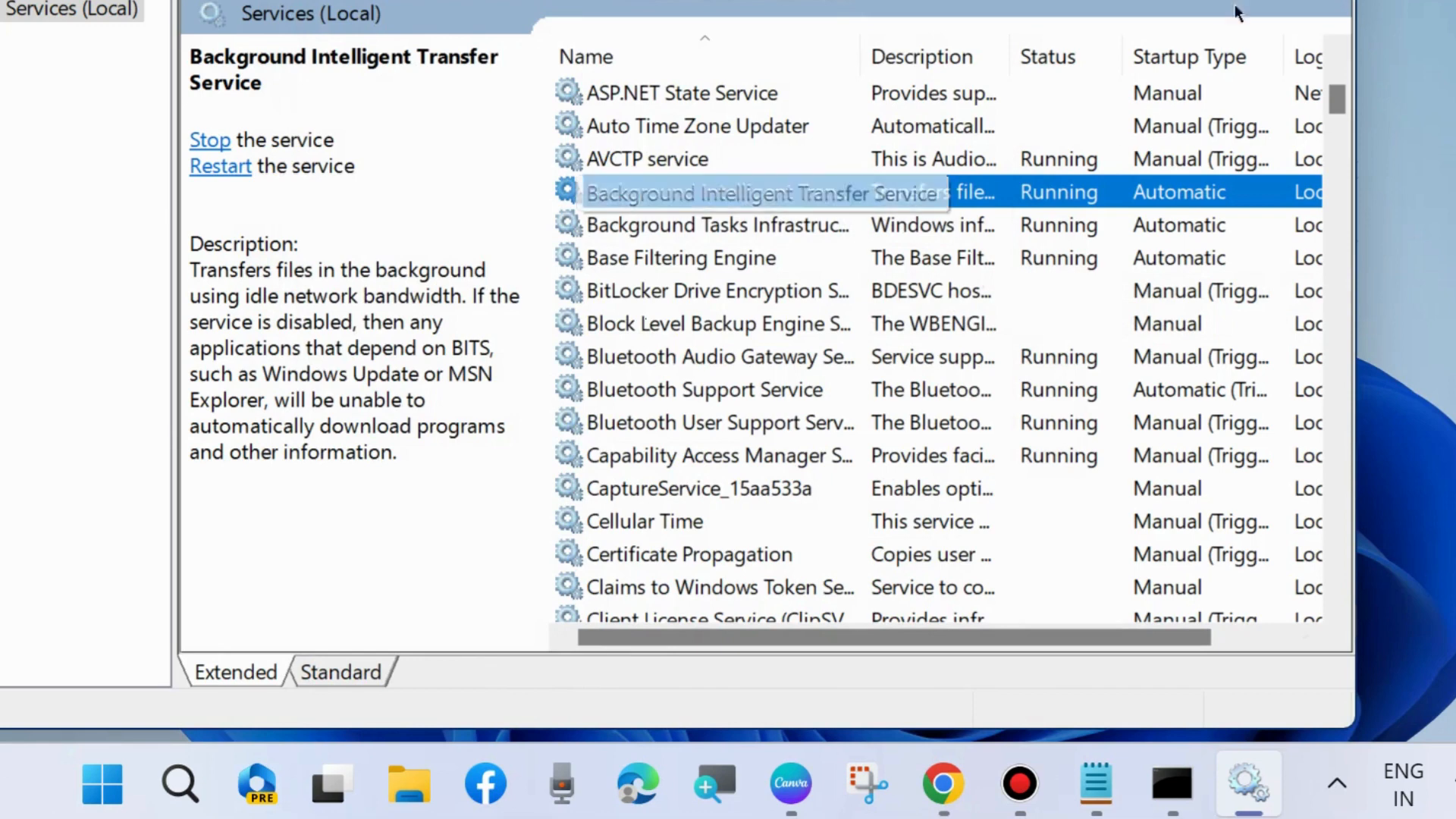
{"action": "key", "text": "alt+F4"}
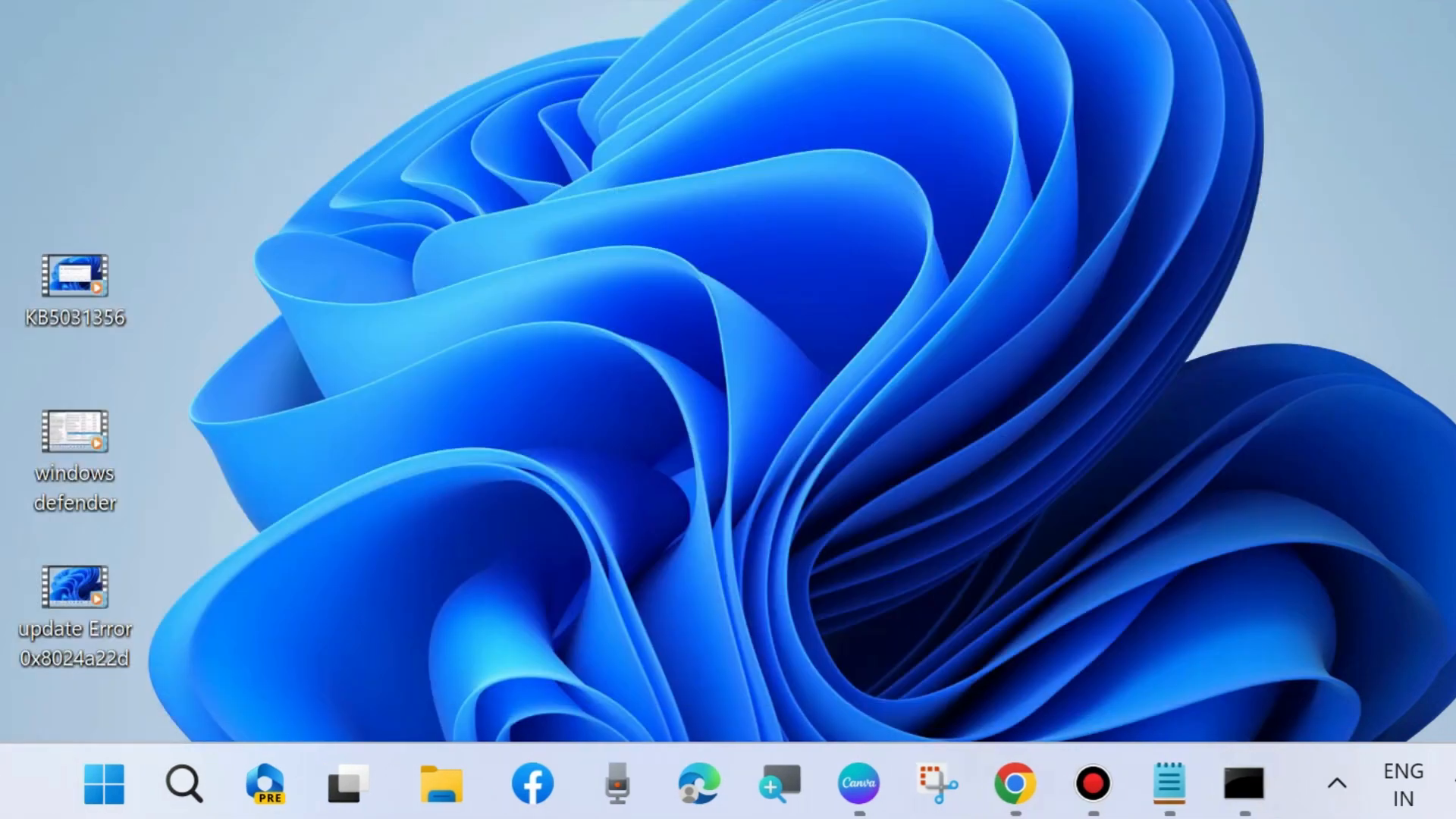
- Find cmd through Windows search and open Command Prompt as administrator
{"action": "left_click", "coordinate": [261, 767]}
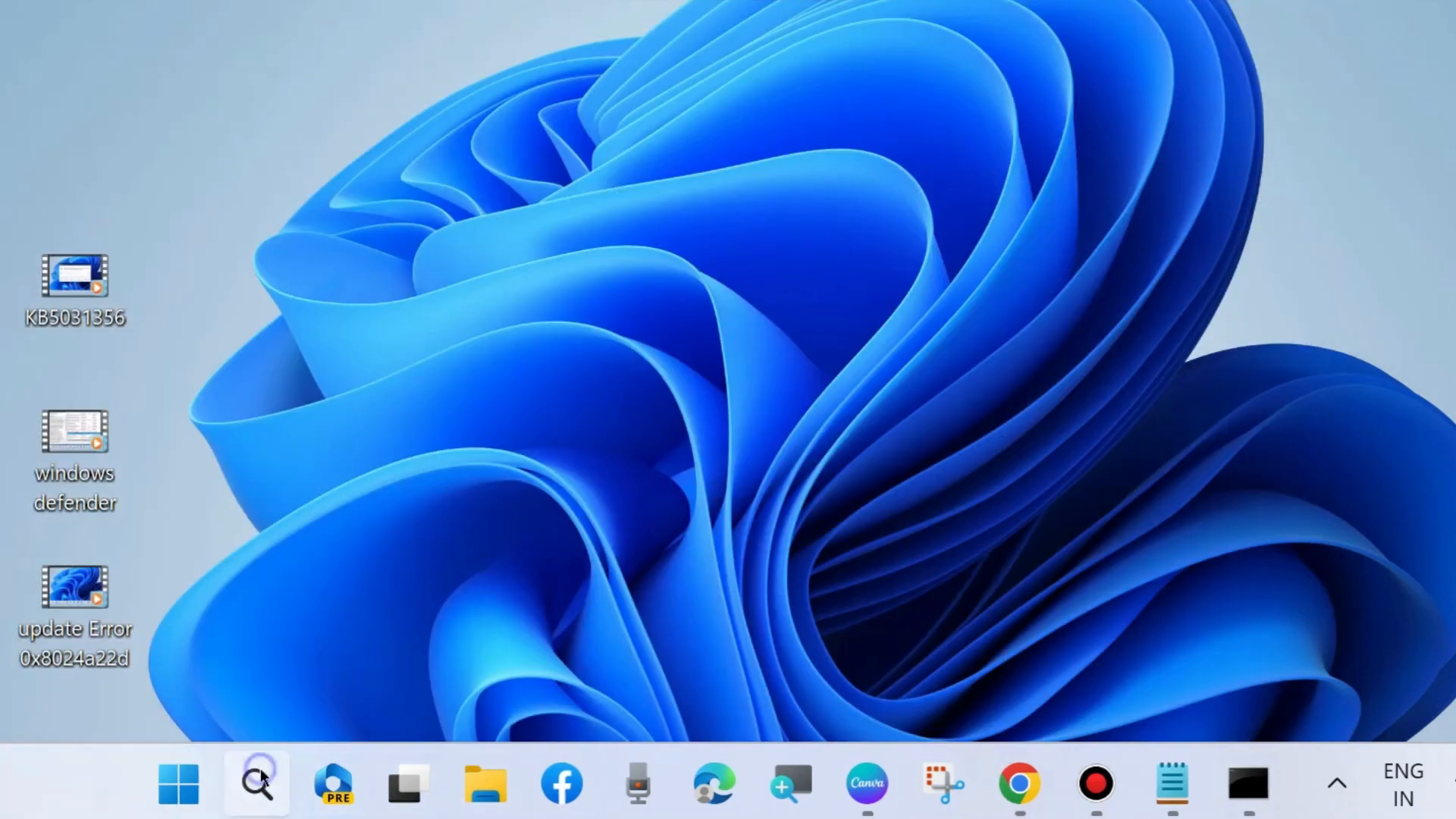
{"action": "type", "text": "cmd"}
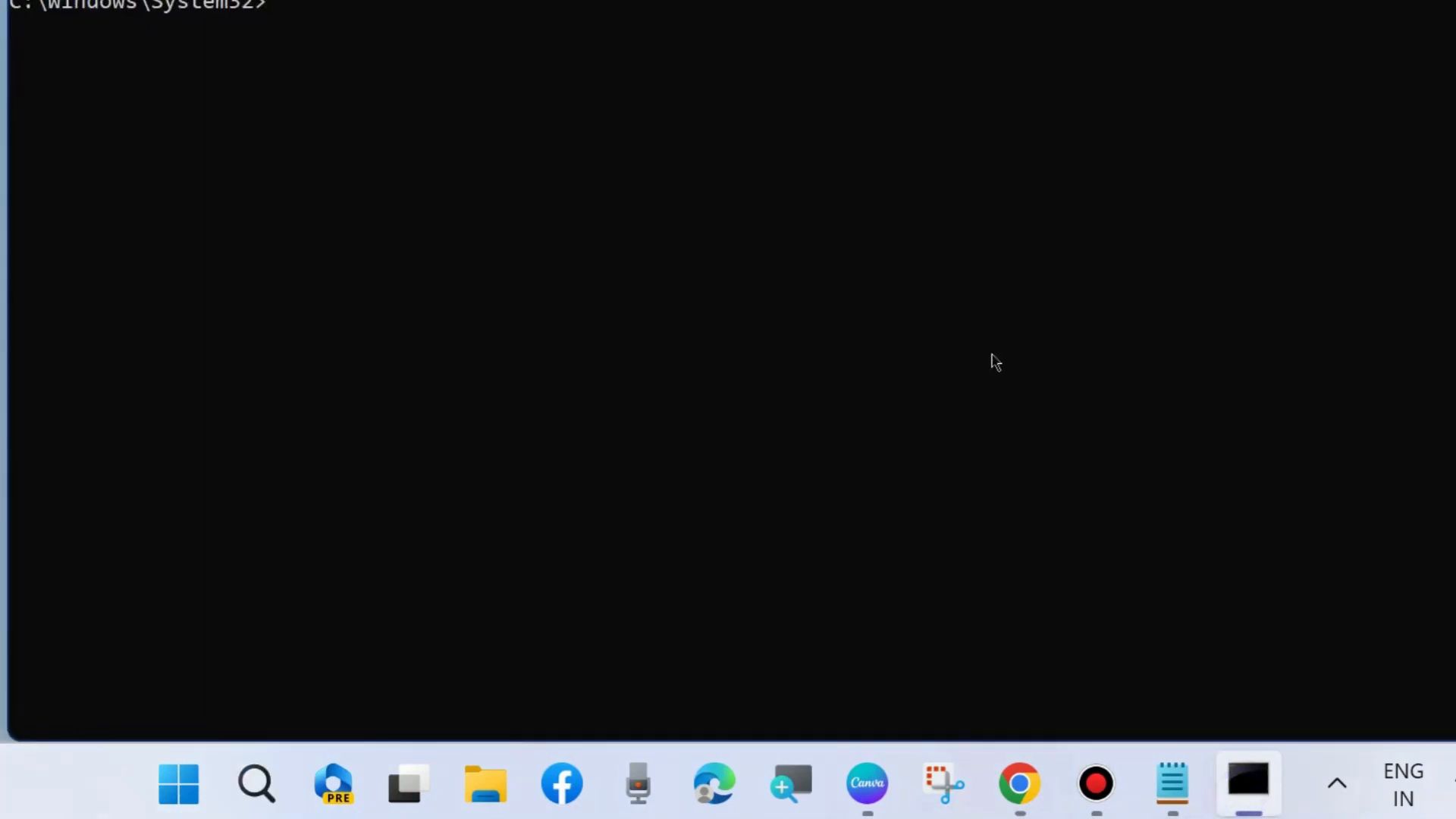
{"action": "mouse_move", "coordinate": [562, 0]}
{"action": "left_mouse_down"}
{"action": "mouse_move", "coordinate": [588, 0]}
{"action": "mouse_move", "coordinate": [555, 3]}
{"action": "mouse_move", "coordinate": [574, 9]}
{"action": "left_mouse_up"}
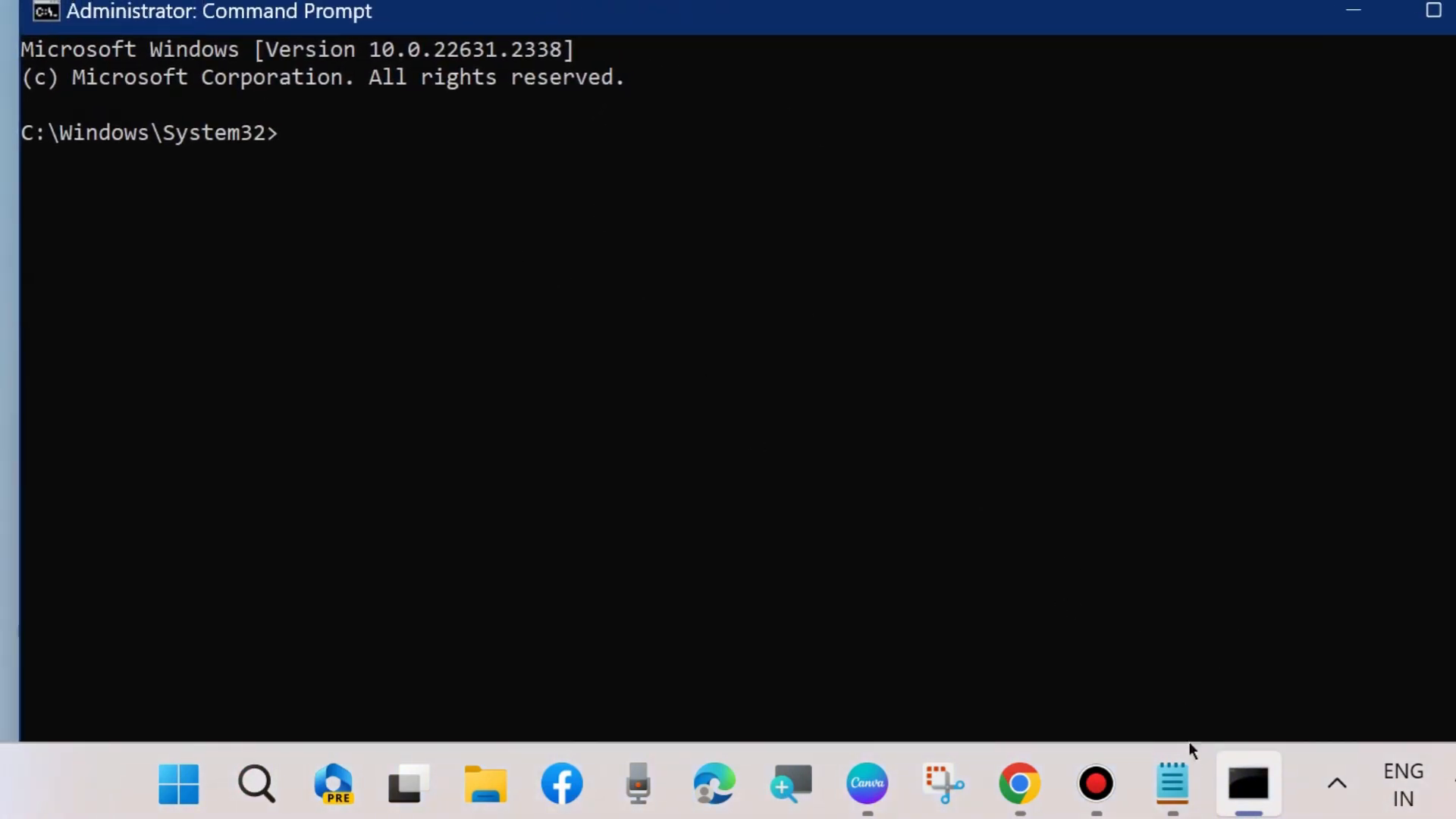
- In the Notepad command list, examine the net stop commands, the Downloader cleanup command, and the SoftwareDistribution and catroot2 removal commands
{"action": "left_click", "coordinate": [1172, 783]}
{"action": "left_click", "coordinate": [389, 334]}
{"action": "scroll", "coordinate": [375, 356], "scroll_direction": "up", "scroll_amount": 4}
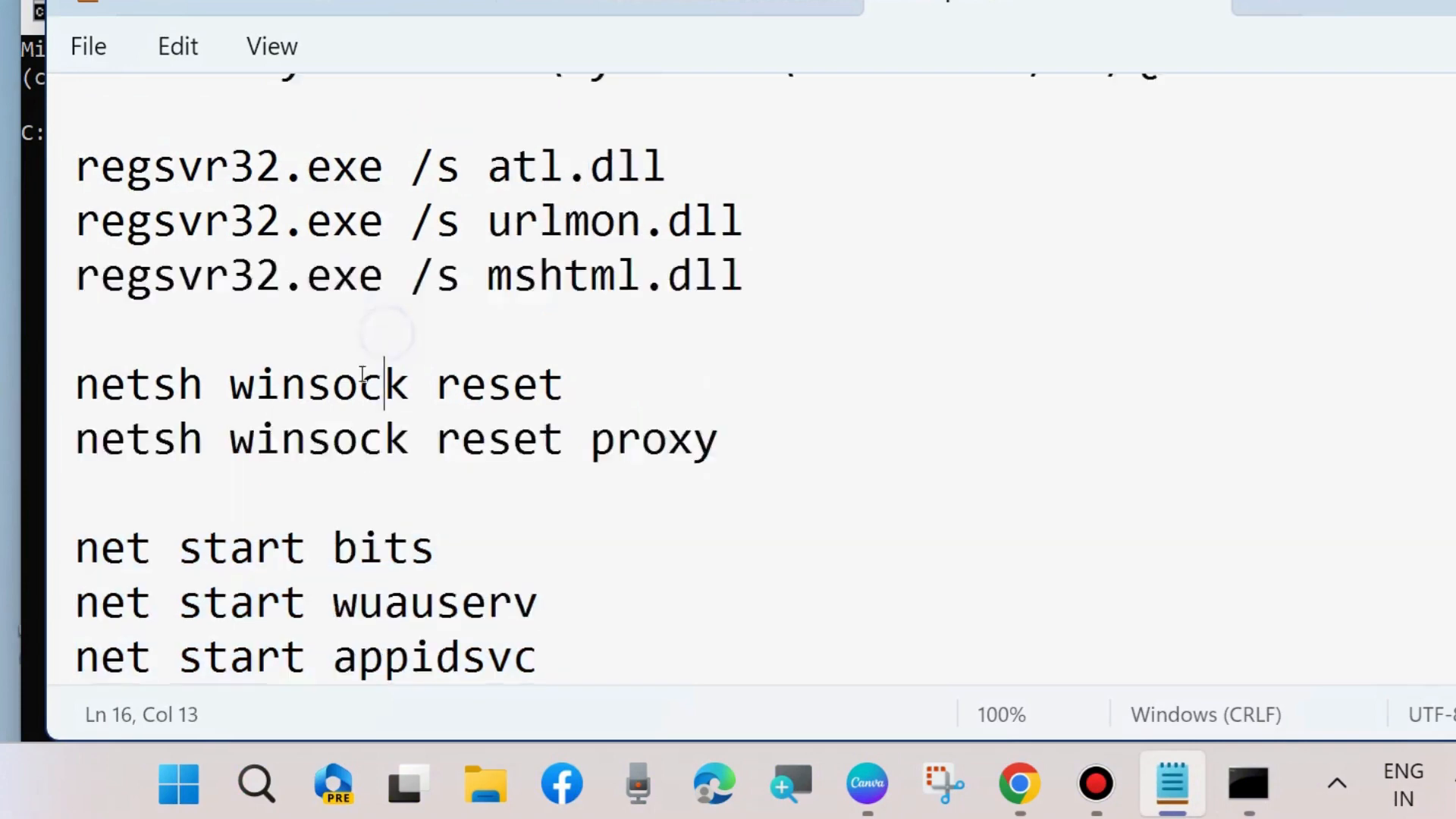
{"action": "left_click_drag", "start_coordinate": [62, 140], "coordinate": [62, 298]}
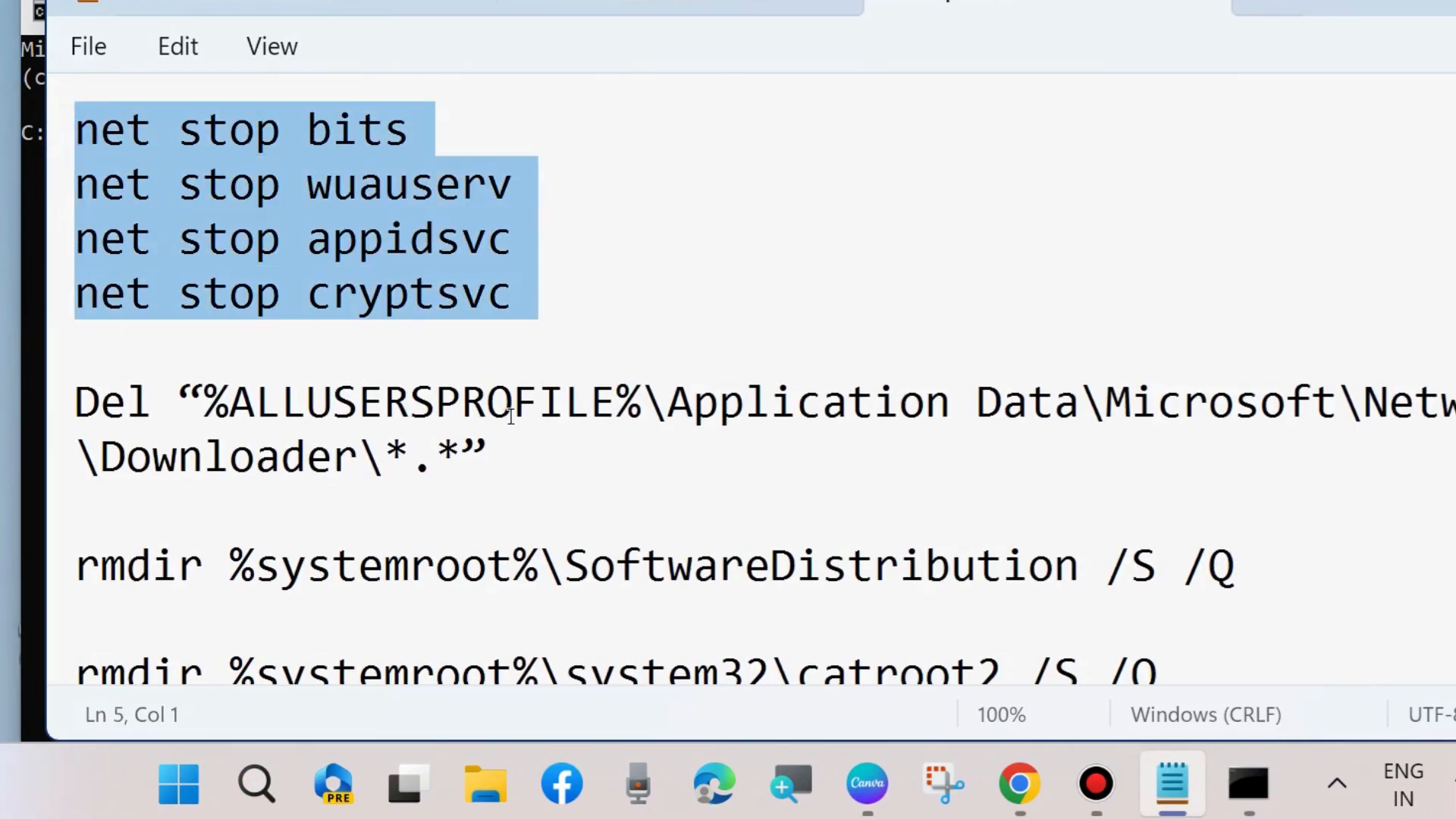
{"action": "scroll", "coordinate": [510, 414], "scroll_direction": "down", "scroll_amount": 2}
{"action": "left_click_drag", "start_coordinate": [49, 226], "coordinate": [55, 315]}
{"action": "left_click", "coordinate": [55, 387]}
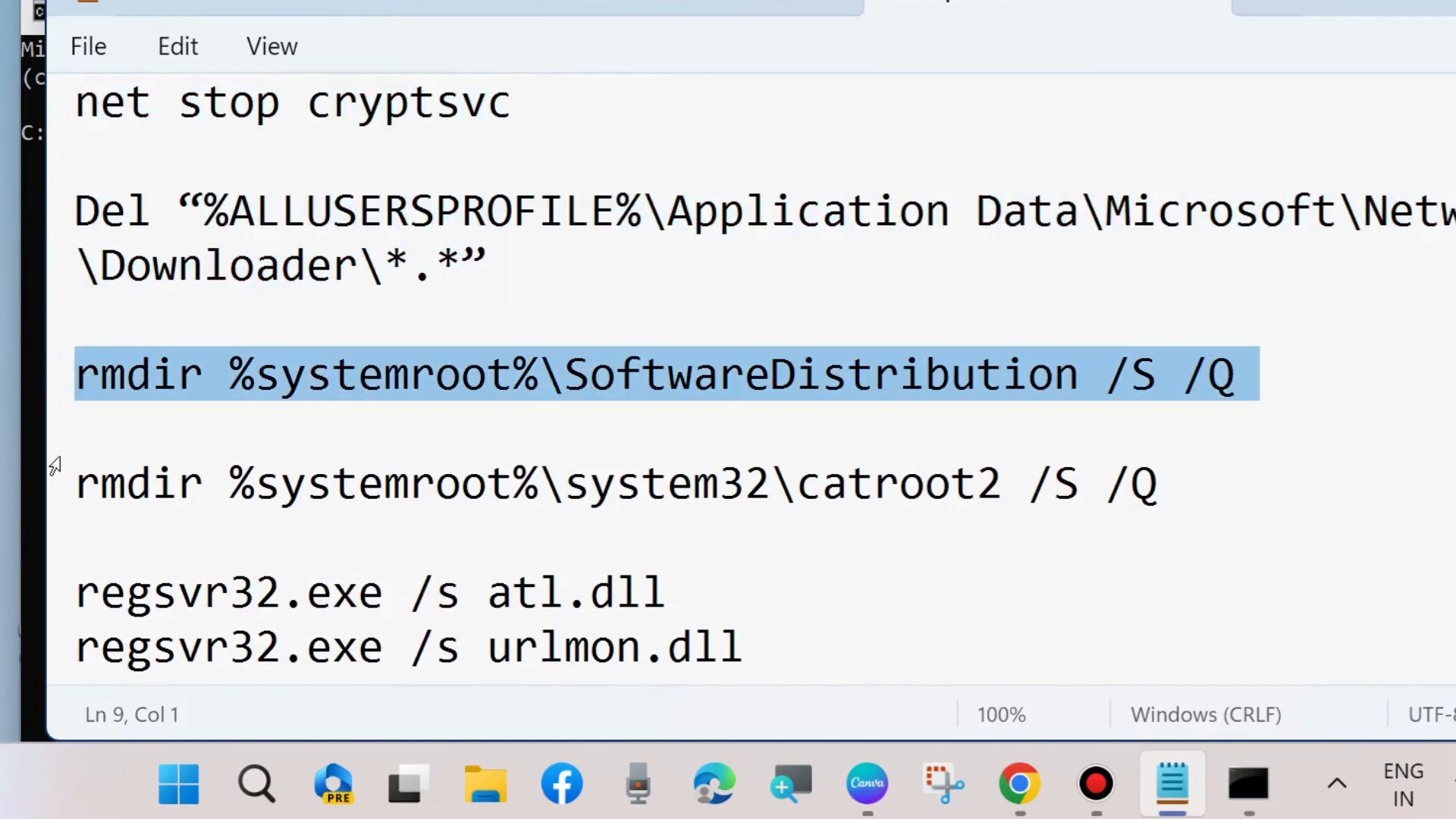
{"action": "left_click", "coordinate": [53, 487]}
- Examine the regsvr32, netsh winsock reset and net start commands in the list, and minimise Notepad and Command Prompt
{"action": "scroll", "coordinate": [243, 453], "scroll_direction": "down", "scroll_amount": 1}
{"action": "scroll", "coordinate": [244, 453], "scroll_direction": "down", "scroll_amount": 2}
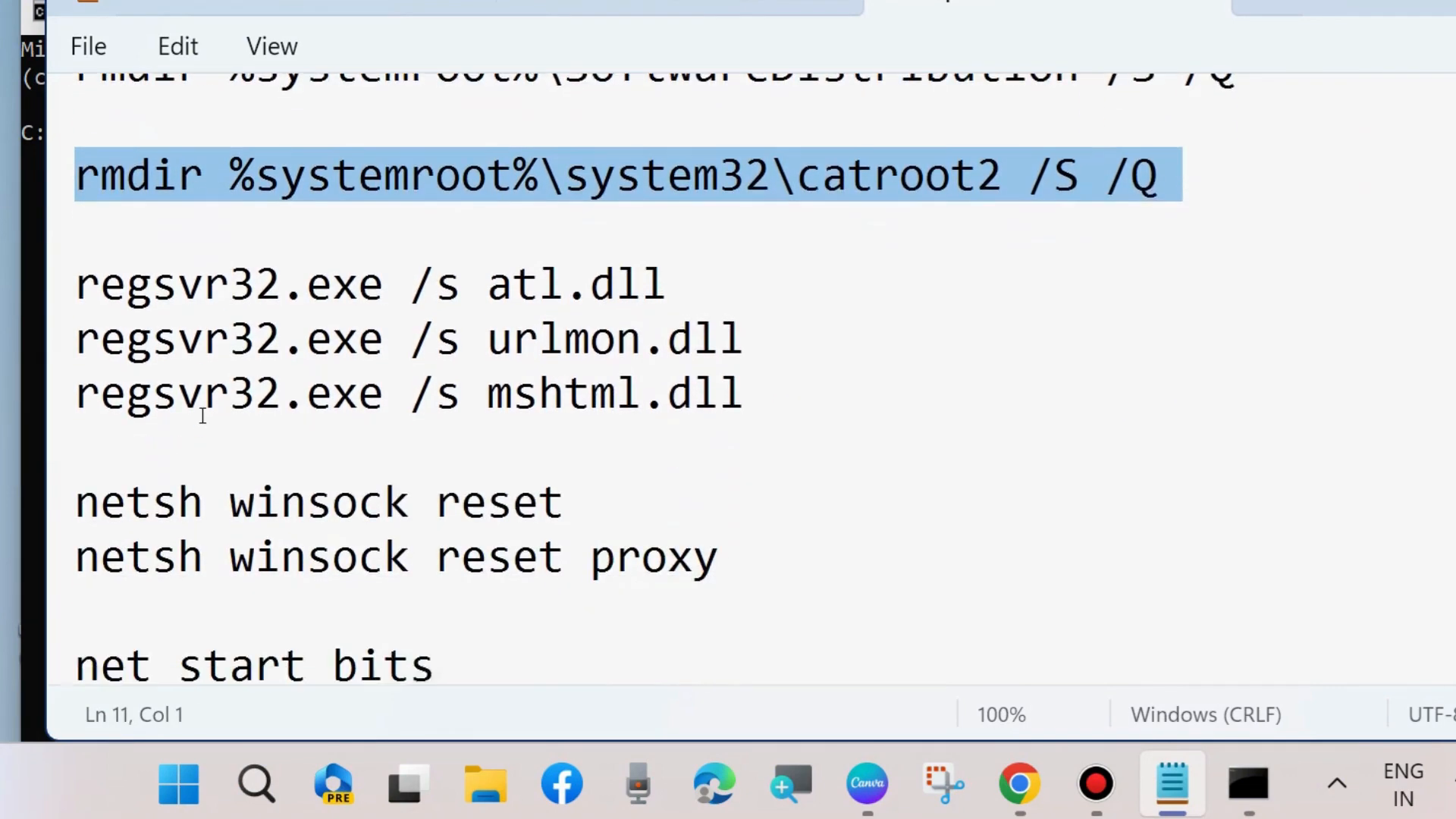
{"action": "left_click_drag", "start_coordinate": [41, 278], "coordinate": [41, 366]}
{"action": "scroll", "coordinate": [133, 402], "scroll_direction": "down", "scroll_amount": 1}
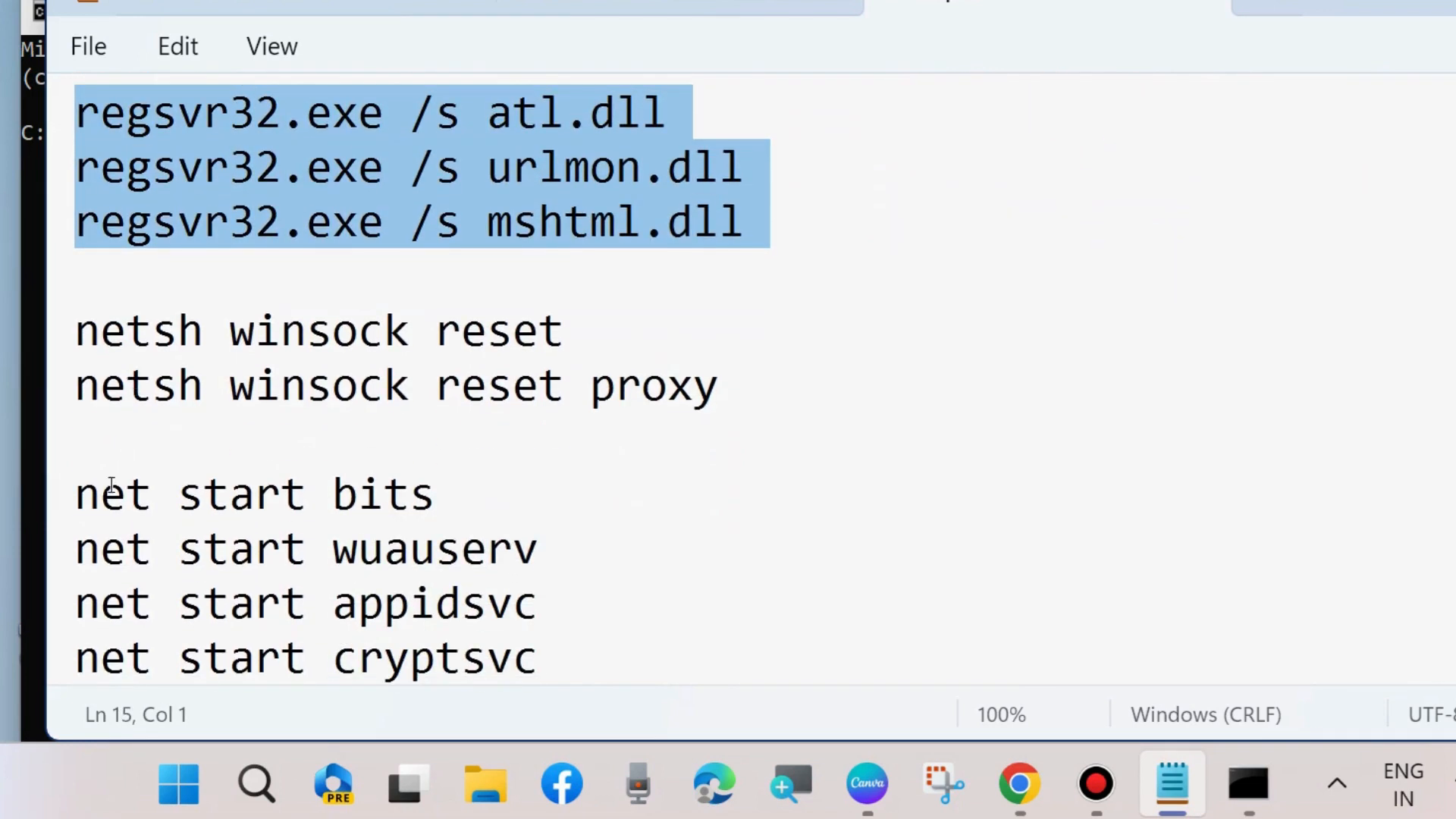
{"action": "left_click_drag", "start_coordinate": [56, 346], "coordinate": [58, 384]}
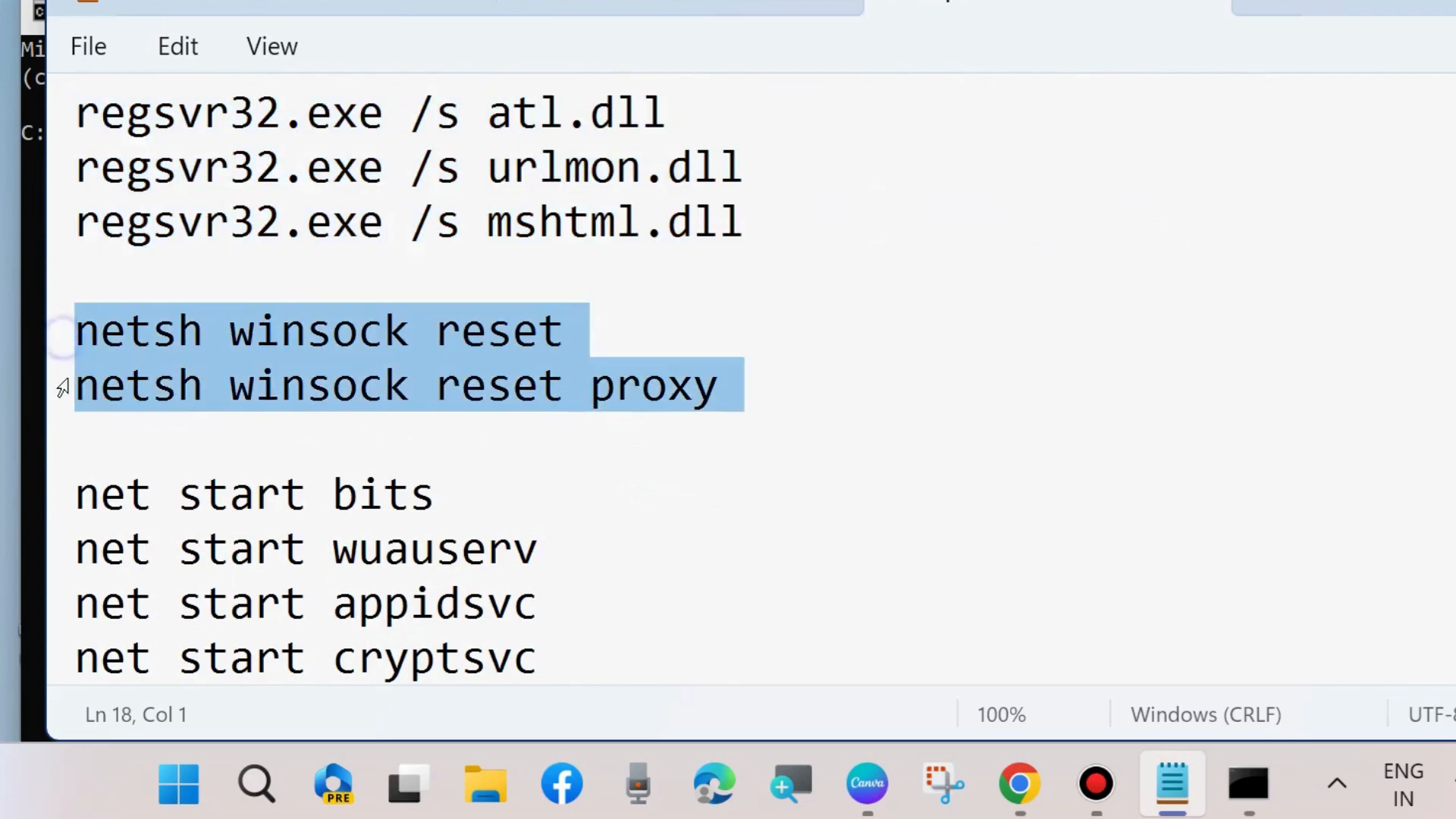
{"action": "left_click_drag", "start_coordinate": [58, 500], "coordinate": [89, 654]}
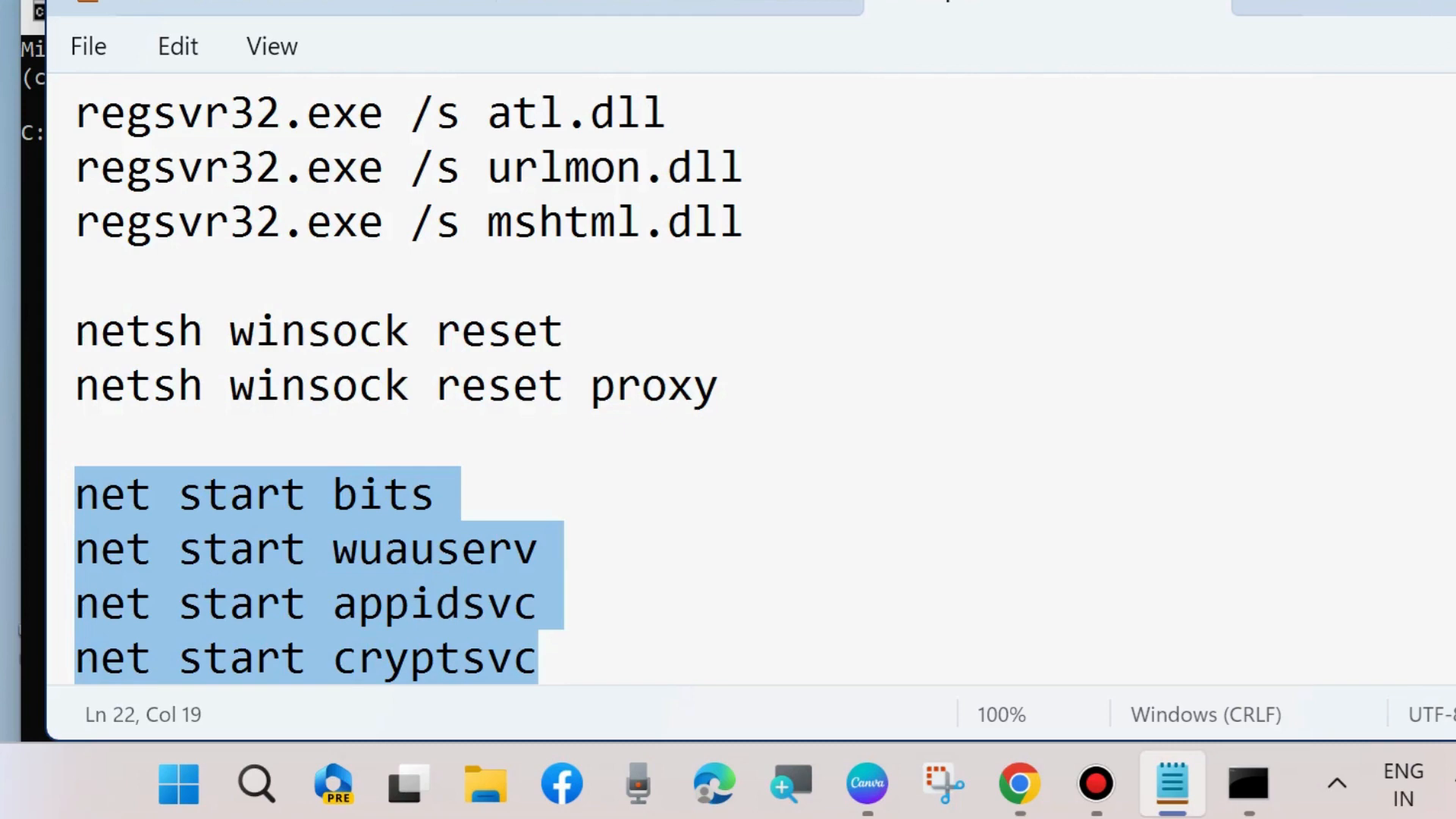
{"action": "left_click", "coordinate": [1369, 1]}
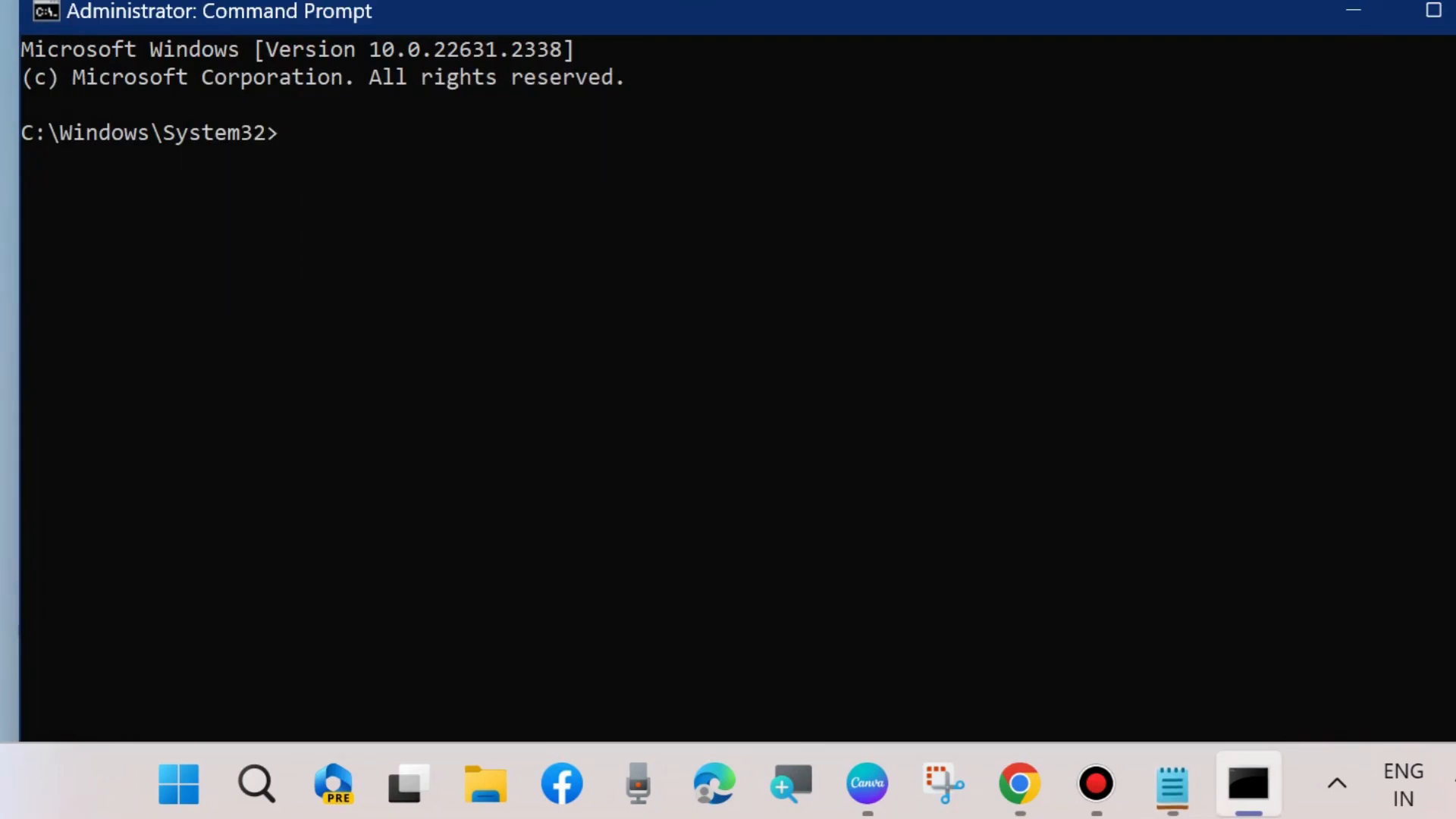
{"action": "left_click", "coordinate": [1363, 9]}
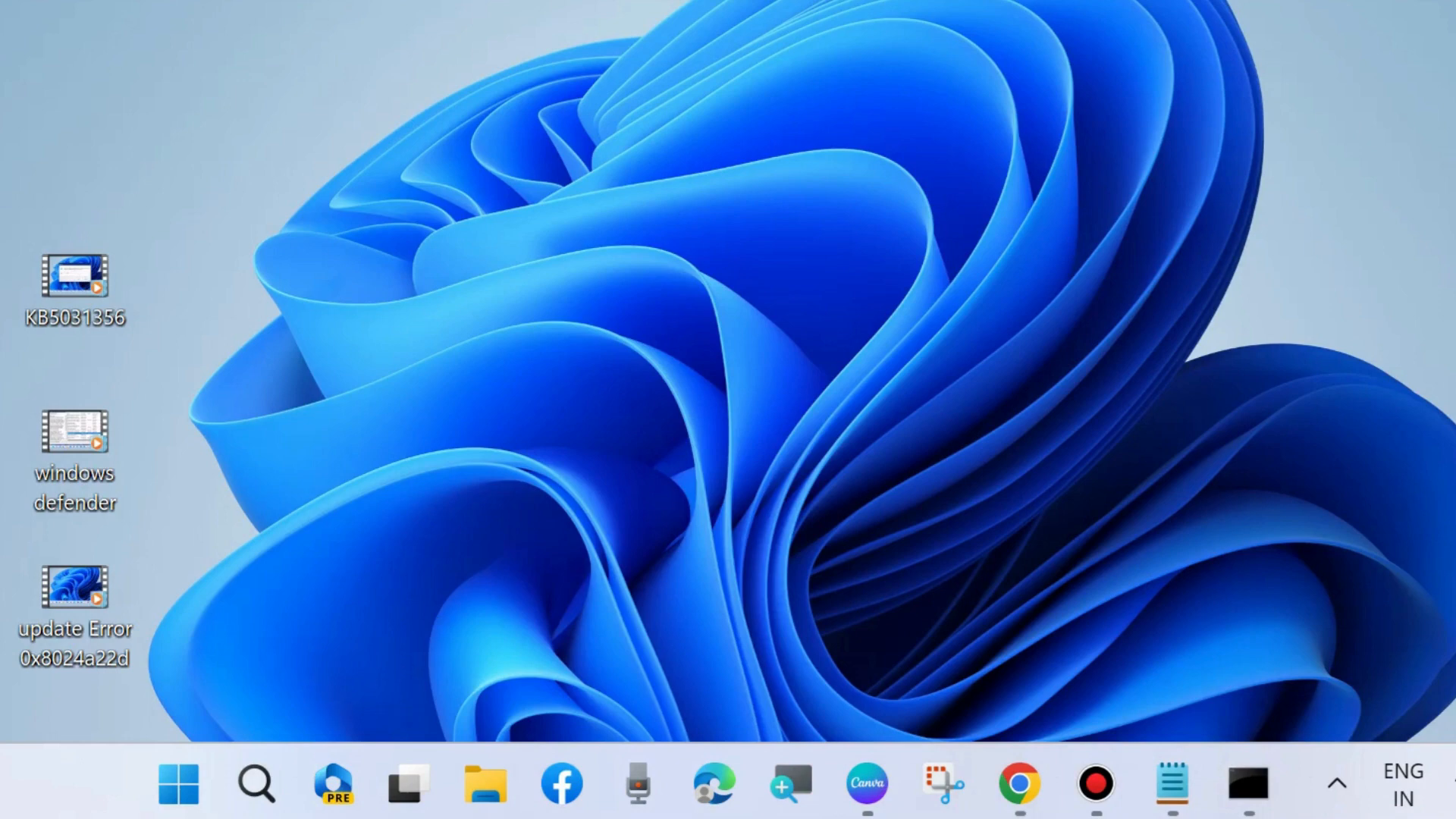
- Switch to the new tab window in Chrome, search Google for "microsoft update catalog" and open the Microsoft Update Catalog site
{"action": "mouse_move", "coordinate": [1019, 782]}
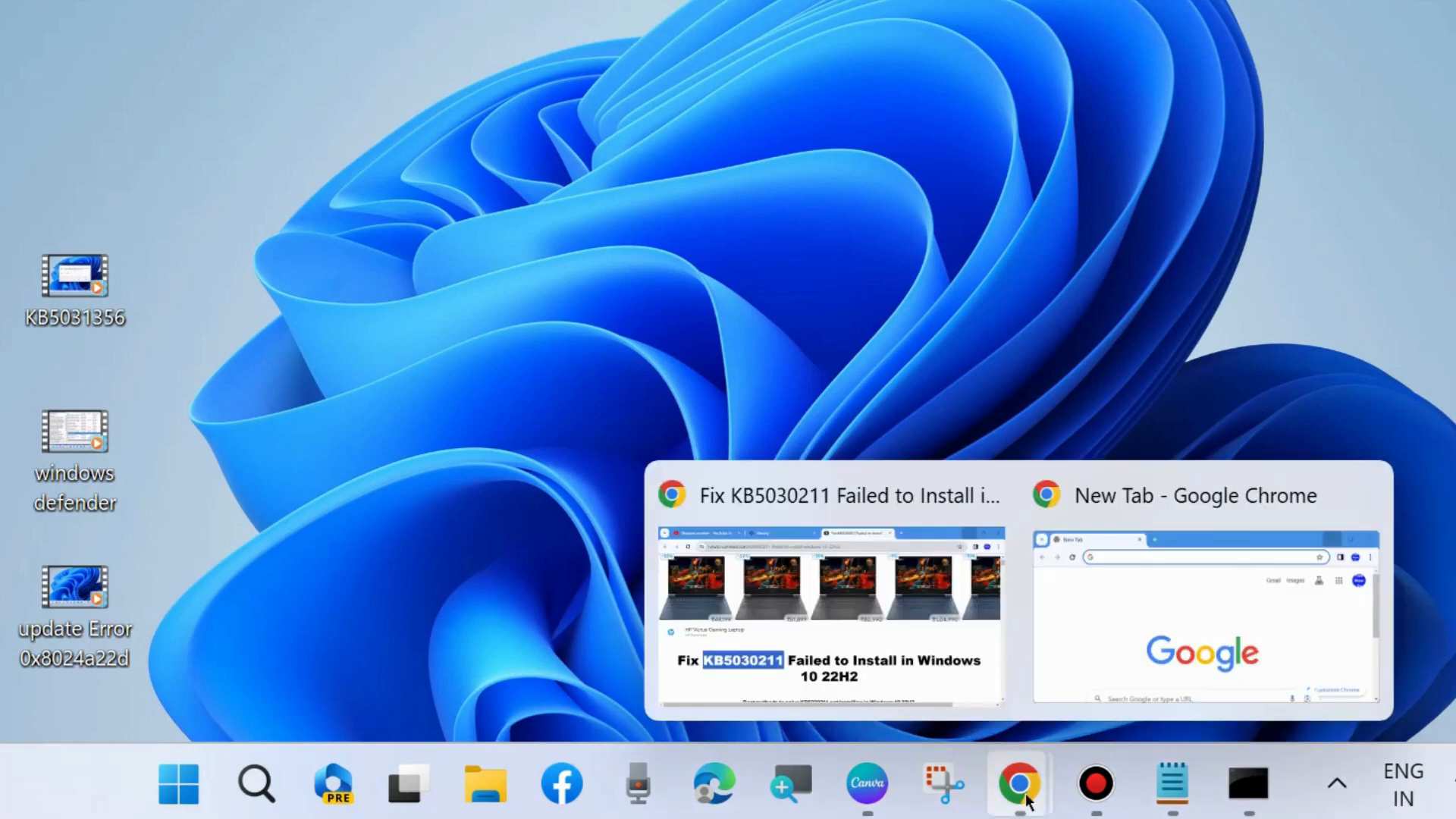
{"action": "left_click", "coordinate": [1186, 598]}
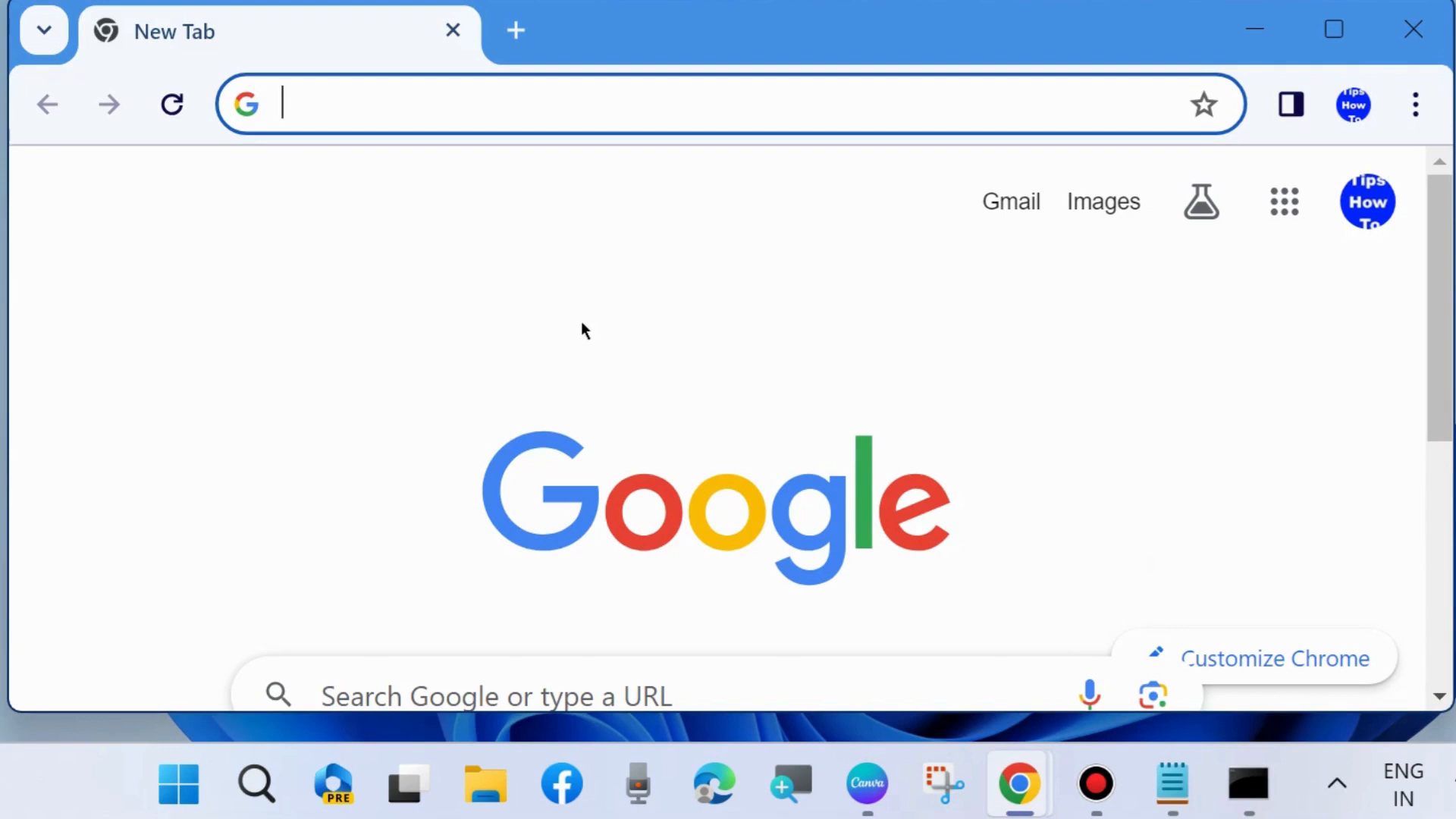
{"action": "type", "text": "microsoft "}
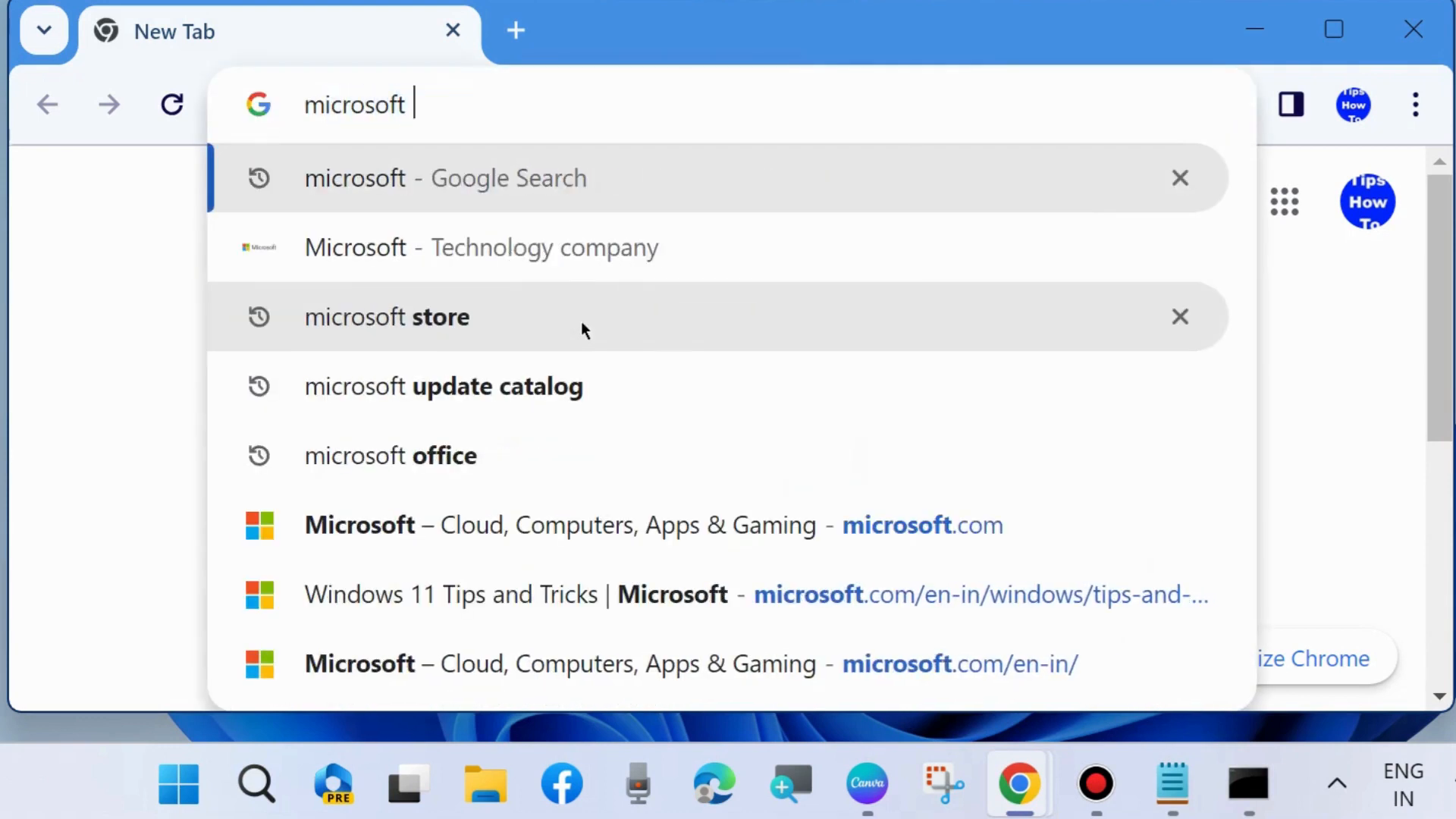
{"action": "type", "text": "update catalog"}
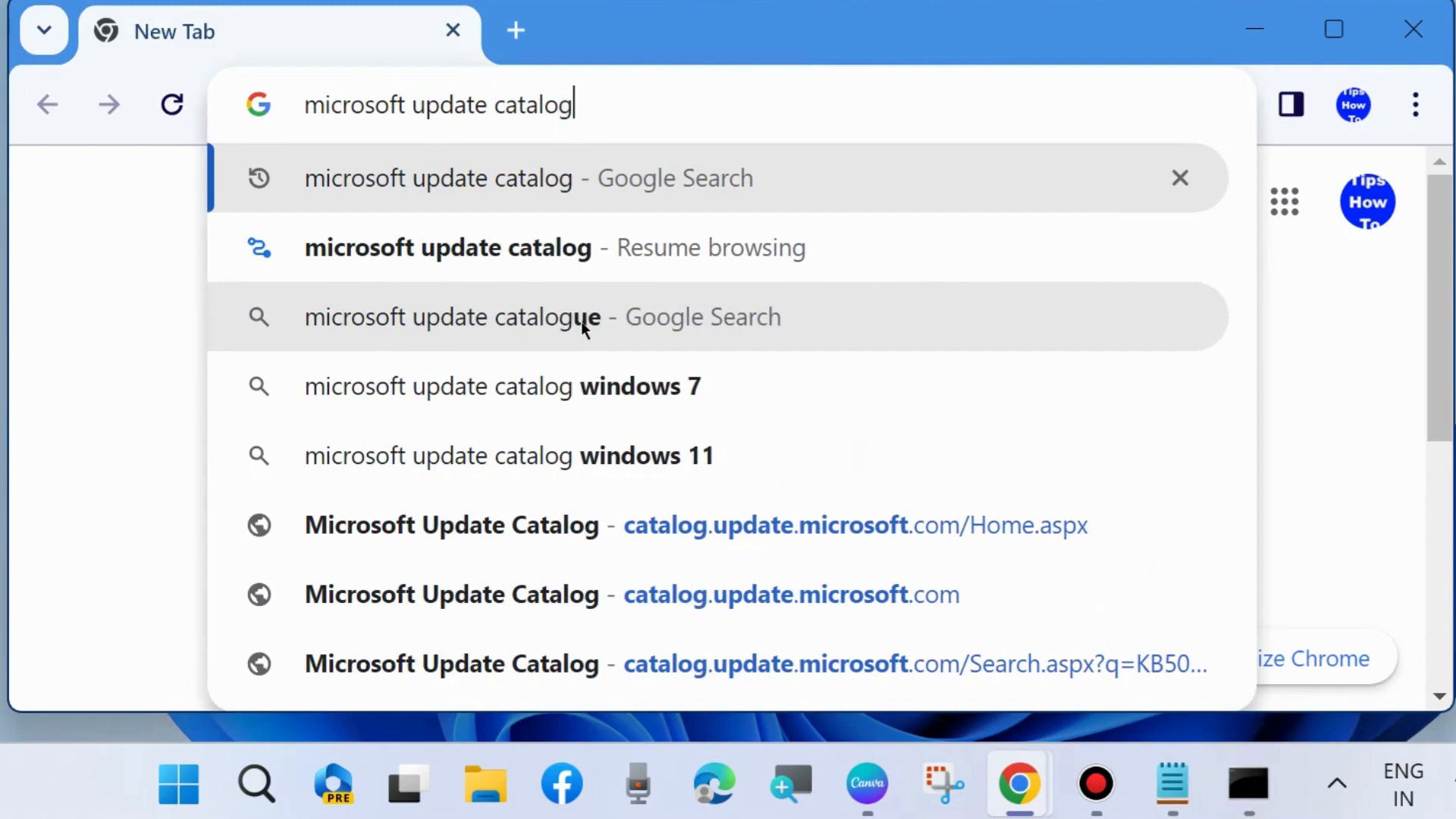
{"action": "key", "text": "Return"}
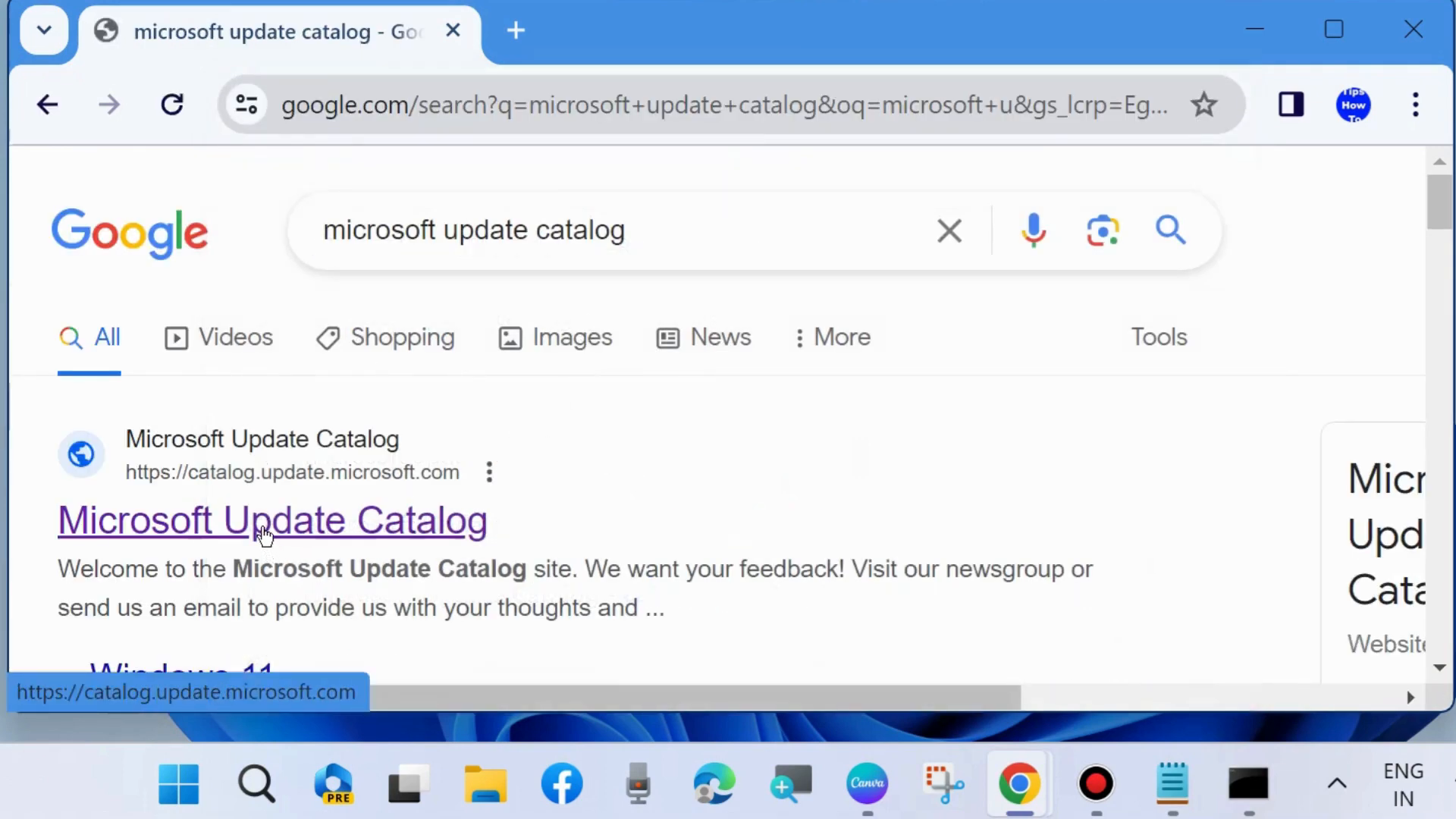
{"action": "left_click", "coordinate": [261, 531]}
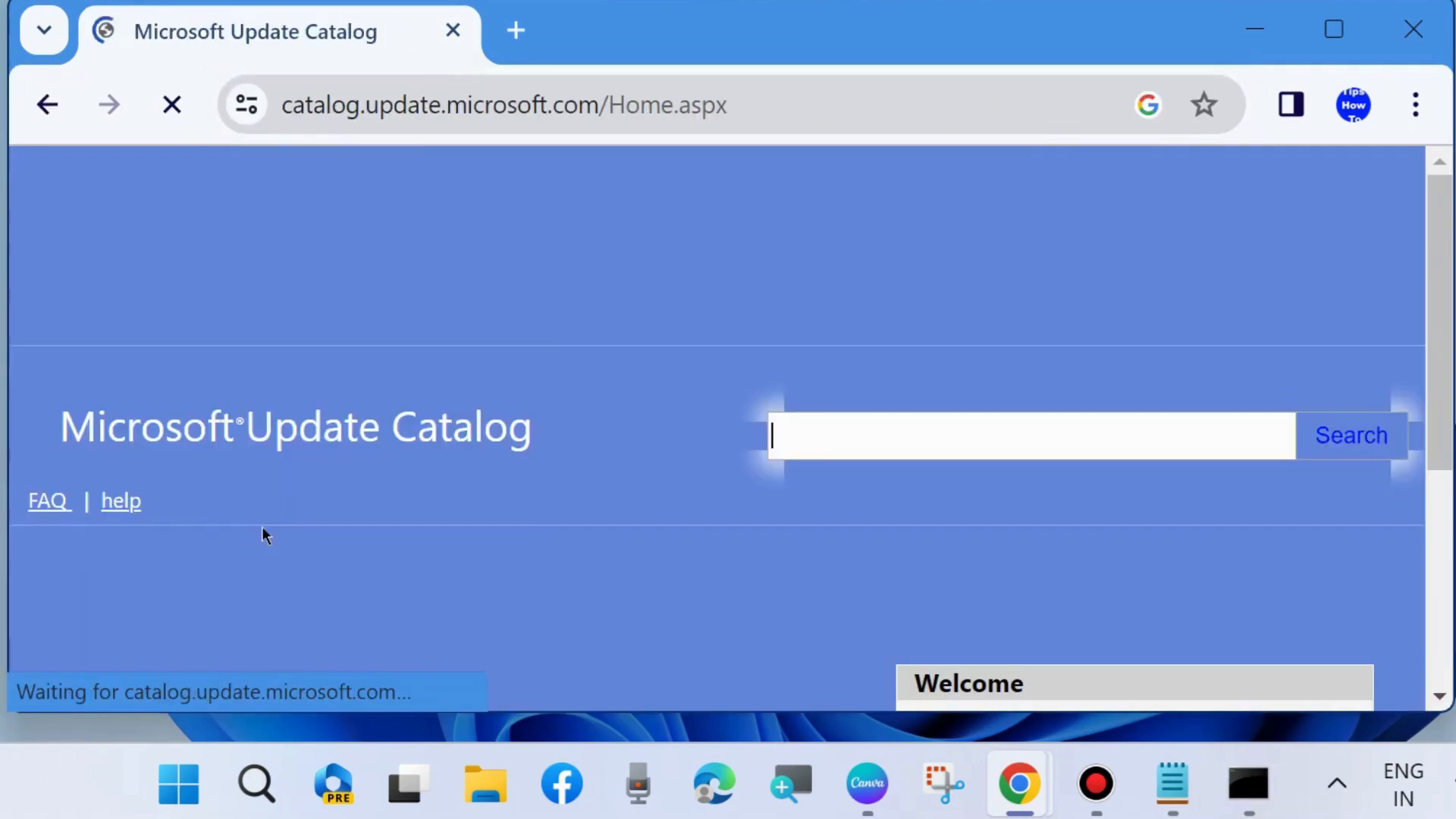
- Search the Microsoft Update Catalog for KB5030211 and look through the downloads offered for each Windows version and system type
{"action": "left_click", "coordinate": [821, 438]}
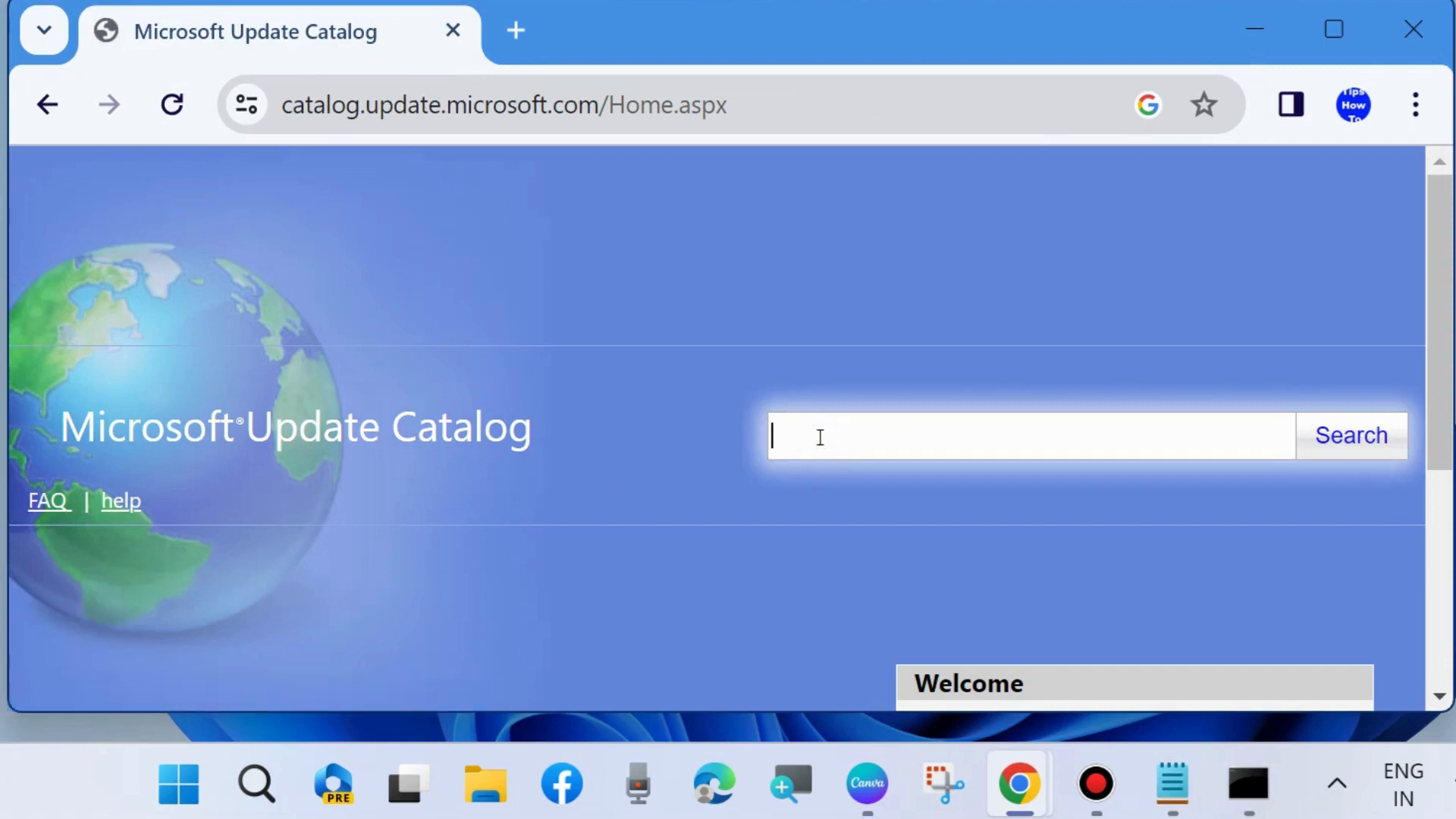
{"action": "type", "text": "KB5030211"}
{"action": "left_click", "coordinate": [1354, 438]}
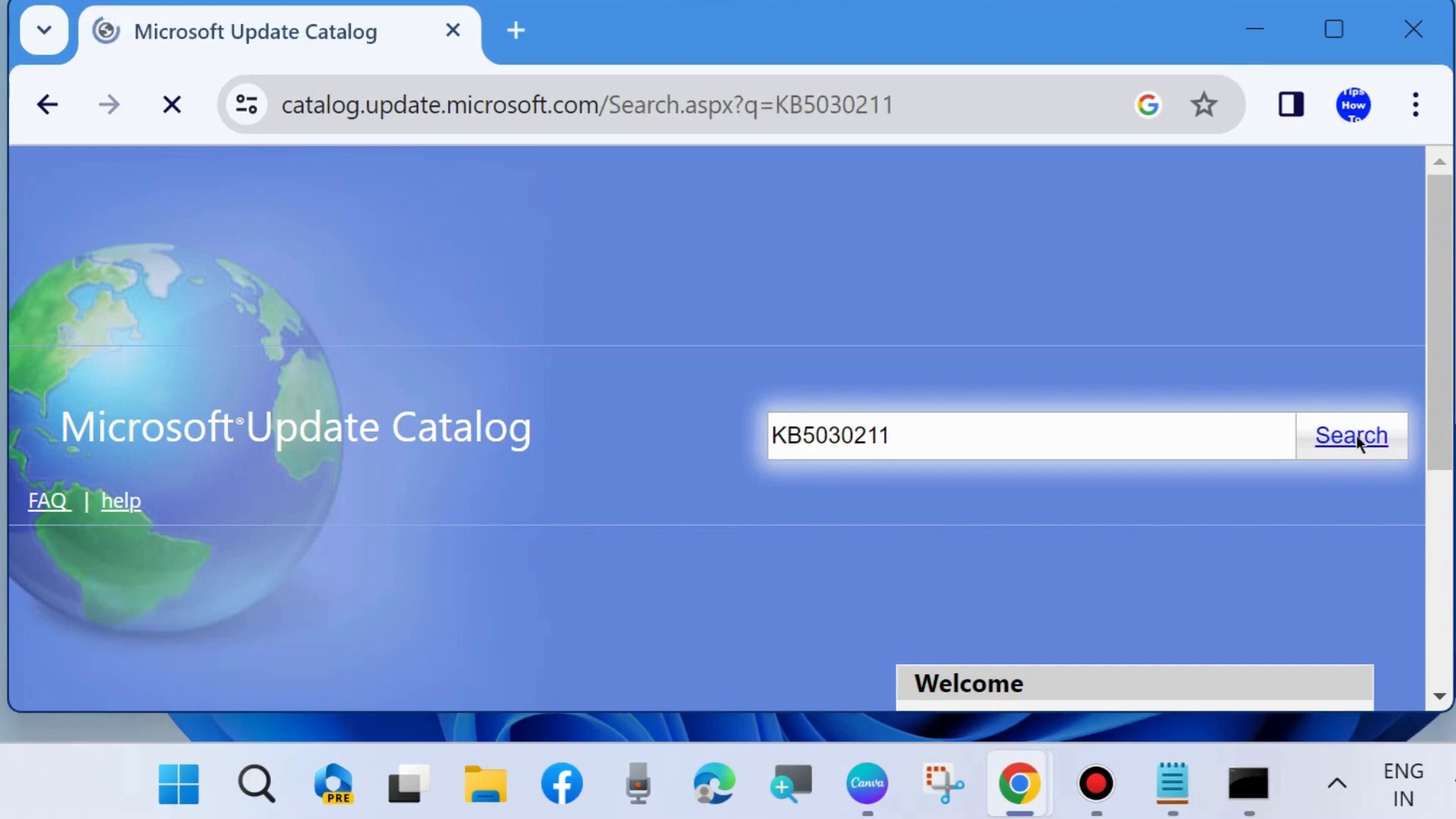
{"action": "scroll", "coordinate": [576, 463], "scroll_direction": "down", "scroll_amount": 2}
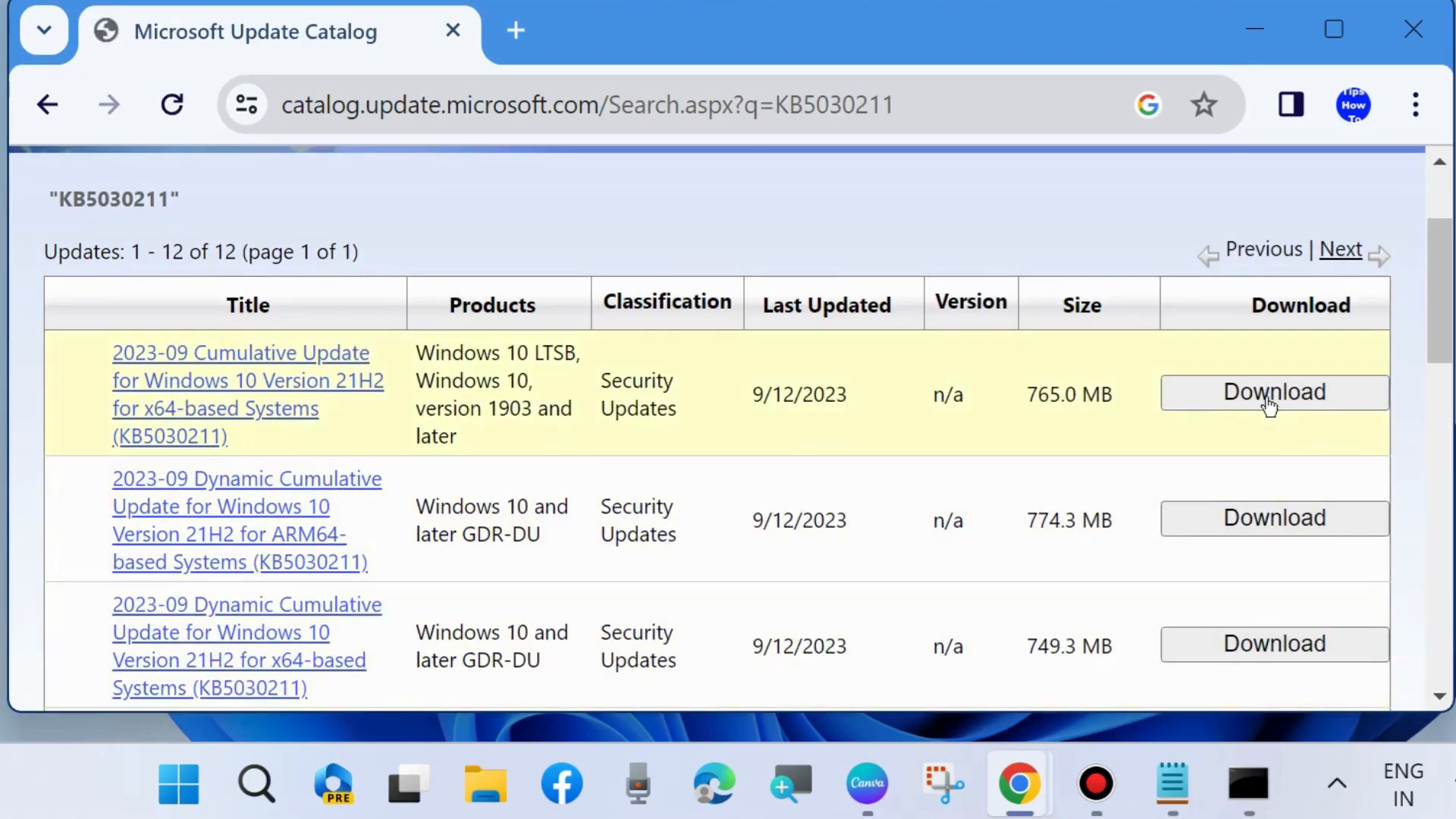
{"action": "scroll", "coordinate": [709, 594], "scroll_direction": "down", "scroll_amount": 4}
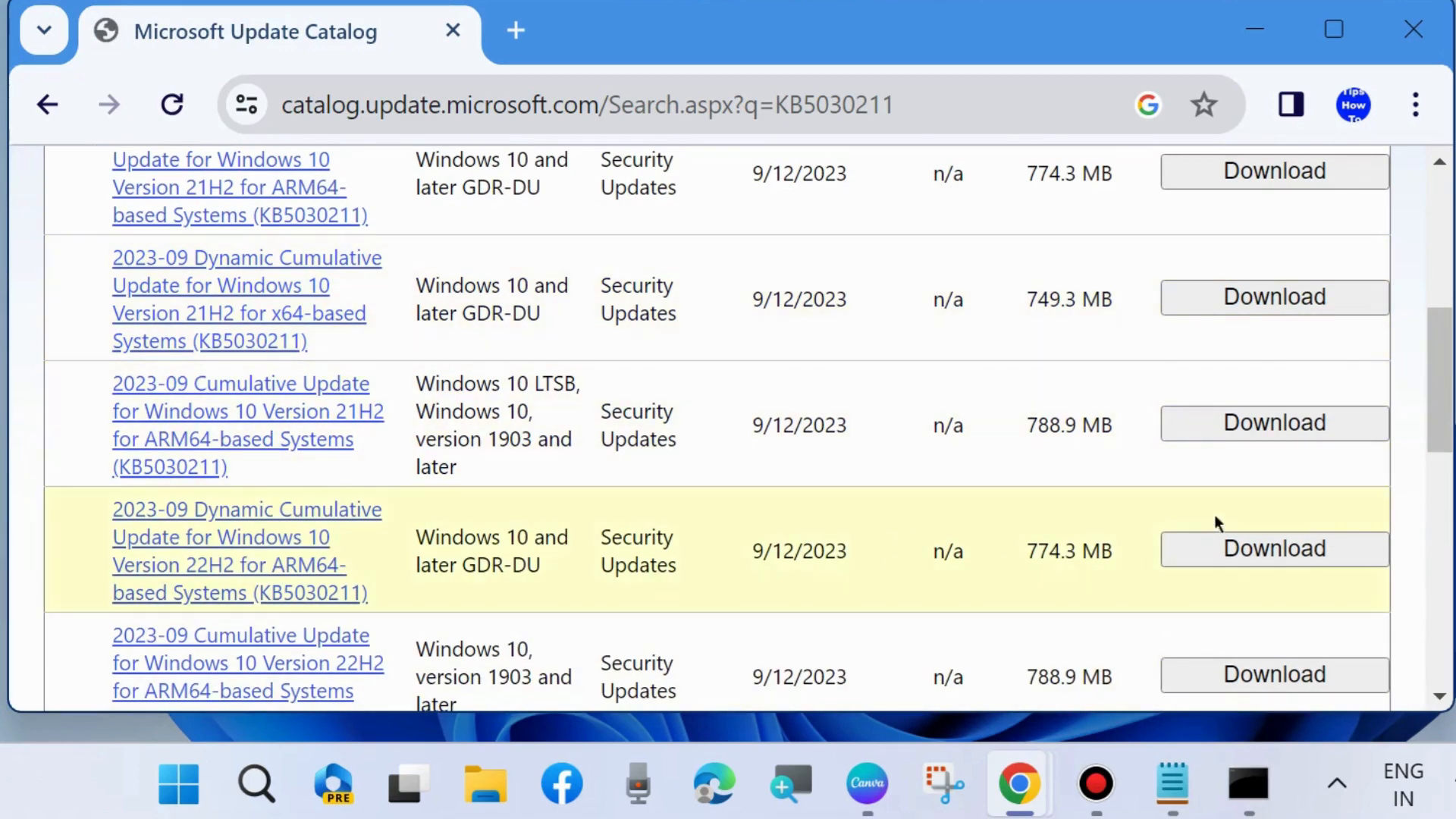
{"action": "scroll", "coordinate": [1213, 514], "scroll_direction": "up", "scroll_amount": 6}
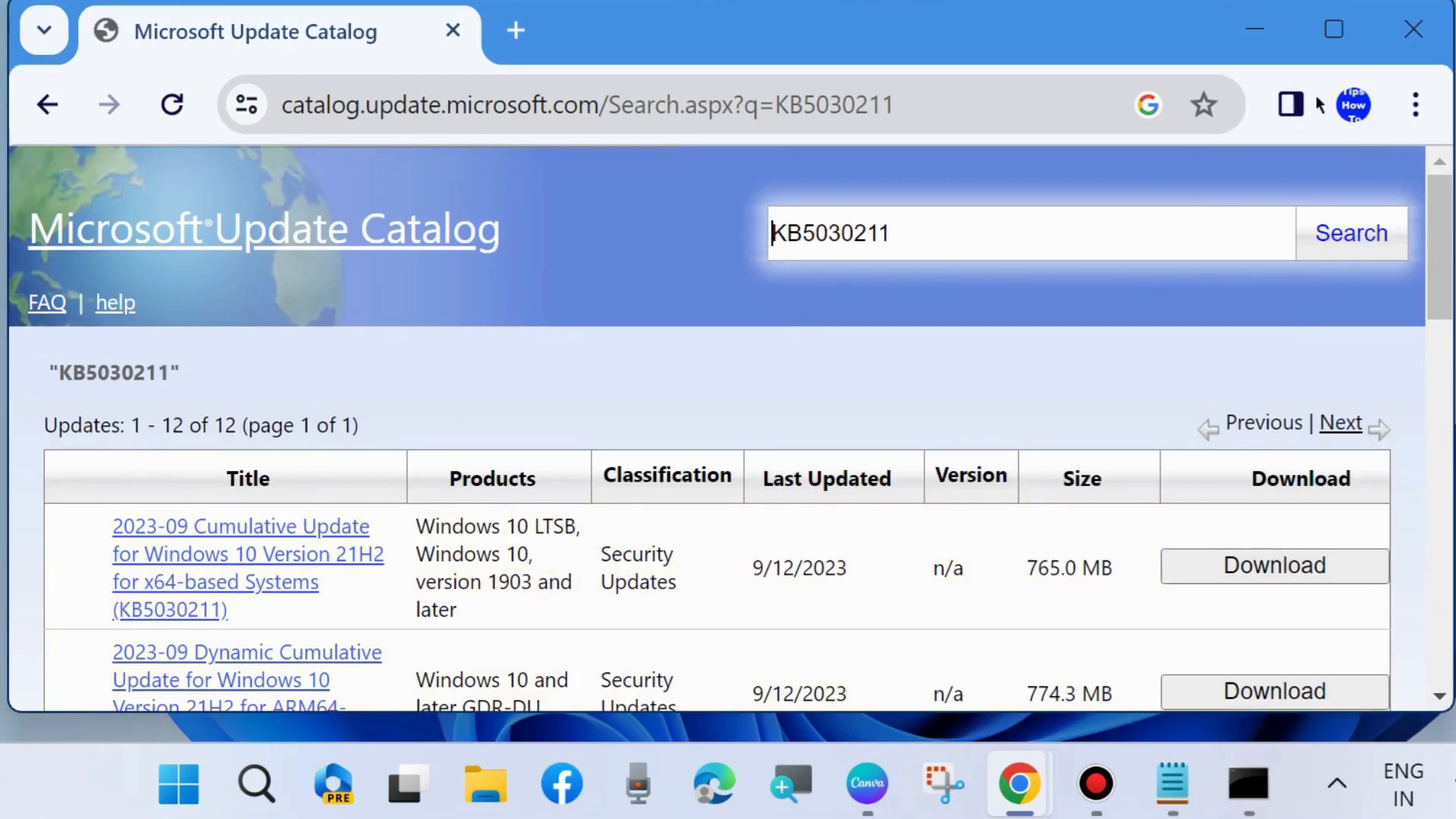